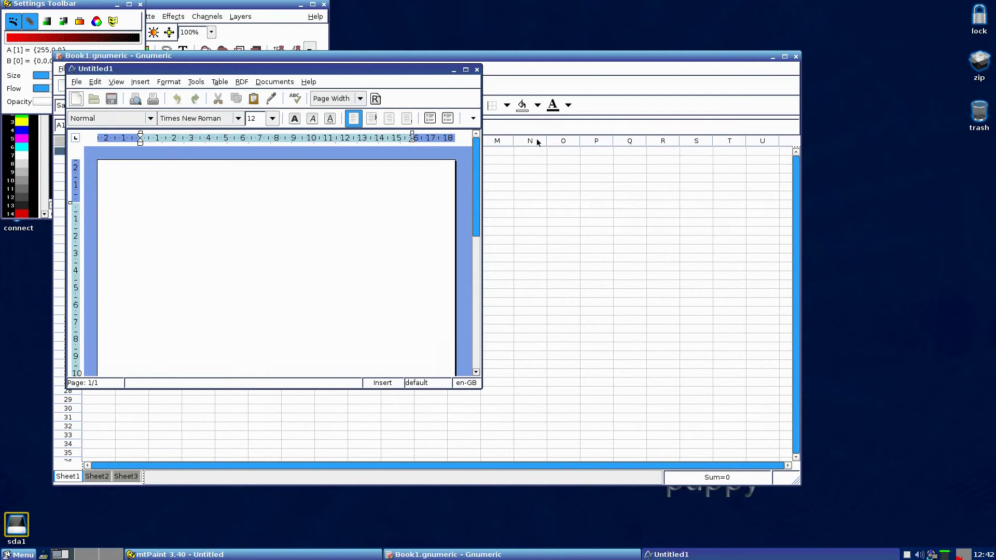
Close the open word processor, spreadsheet and mtPaint windows, including the mtPaint settings toolbar, to clear the desktop
click(476, 70)
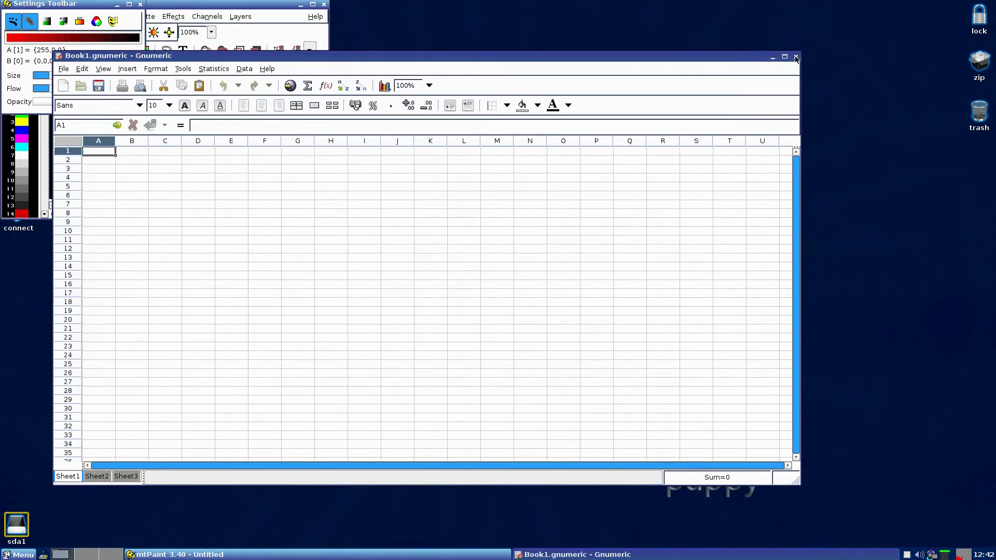
click(796, 57)
click(140, 5)
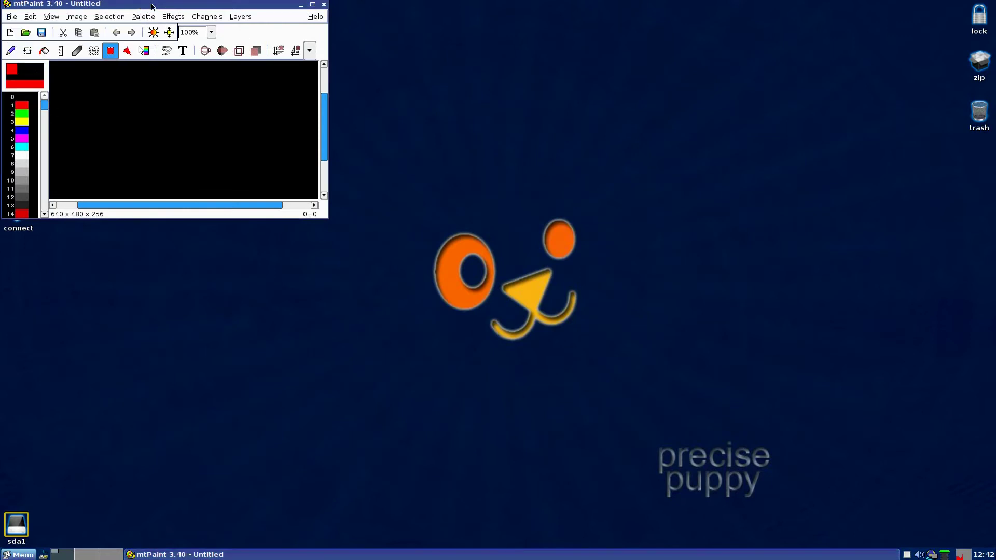
click(324, 5)
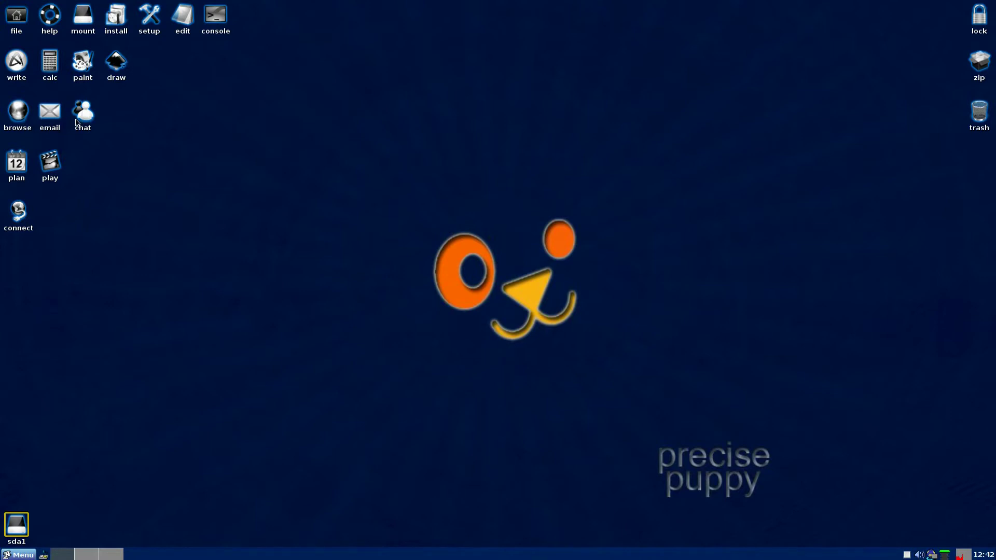
Open the Osmo planner to view its calendar, close its window and quit it completely
click(16, 166)
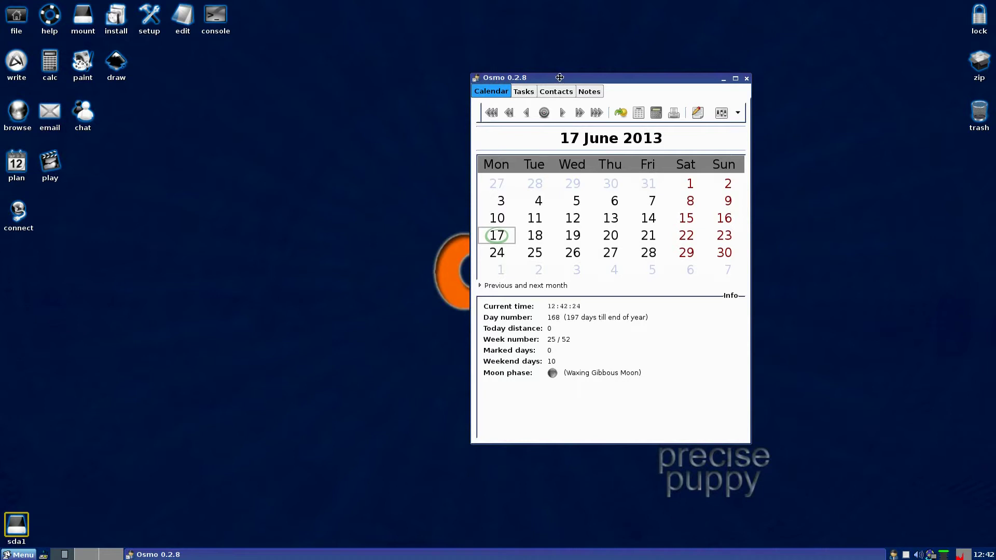
drag(560, 78, 399, 75)
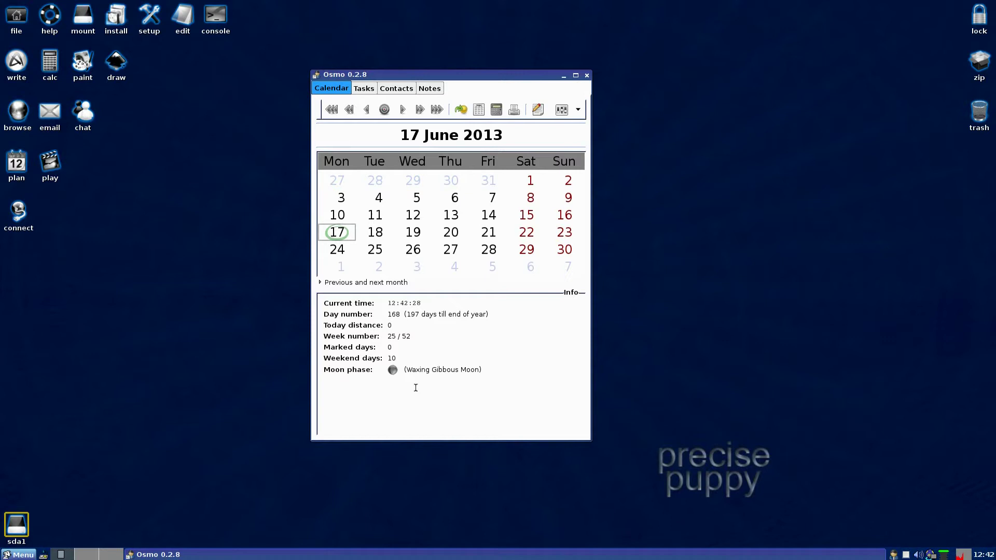
click(586, 76)
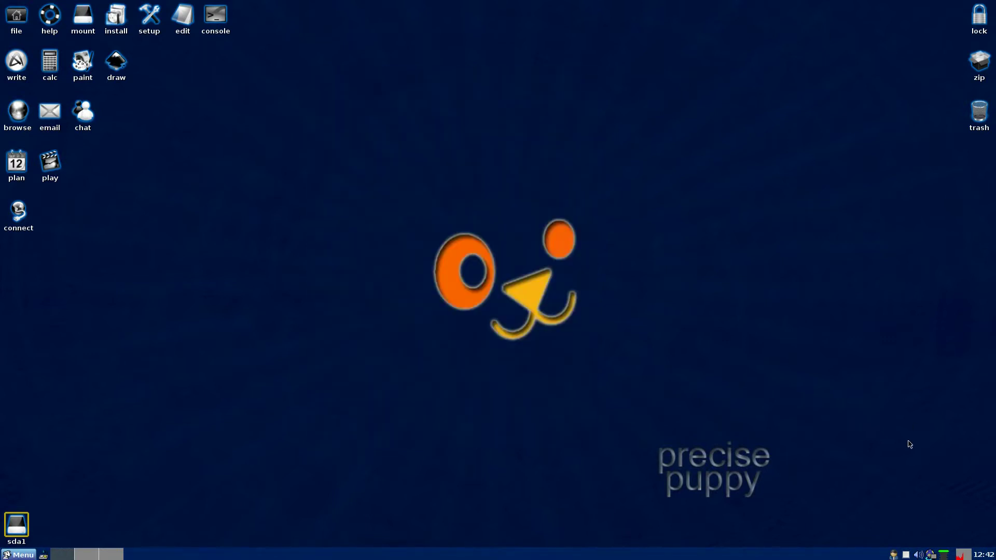
right_click(893, 555)
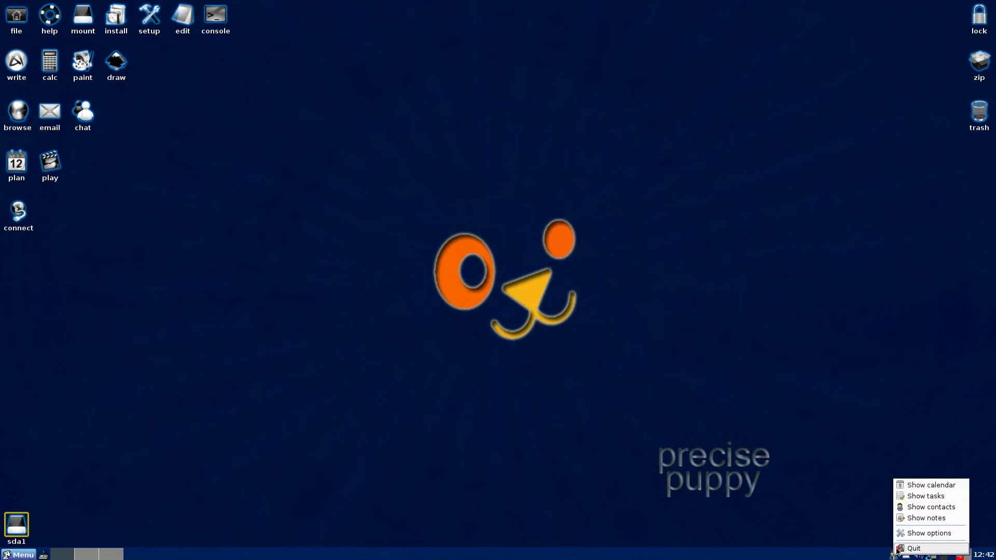
click(900, 549)
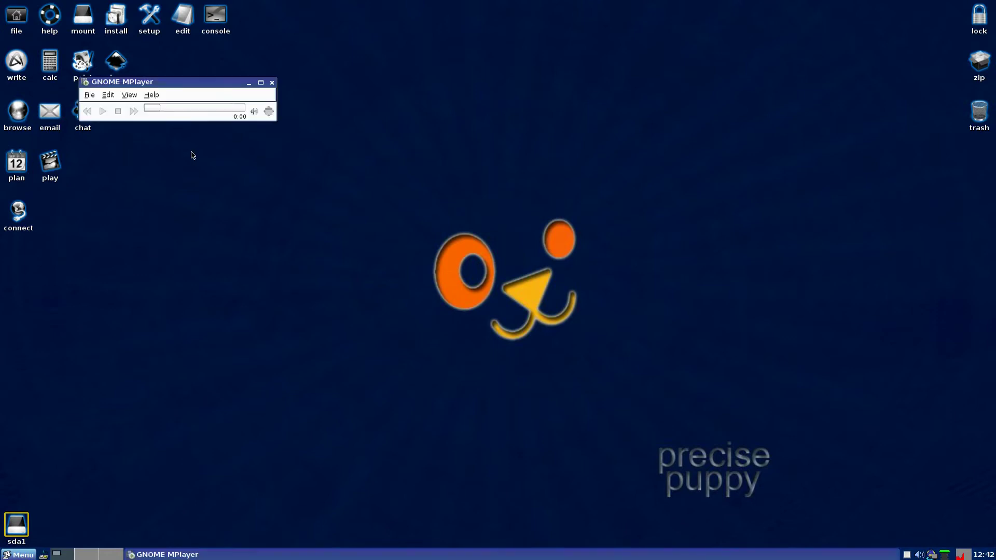
View the GNOME MPlayer media player in the middle of the desktop and close it
drag(163, 87, 384, 107)
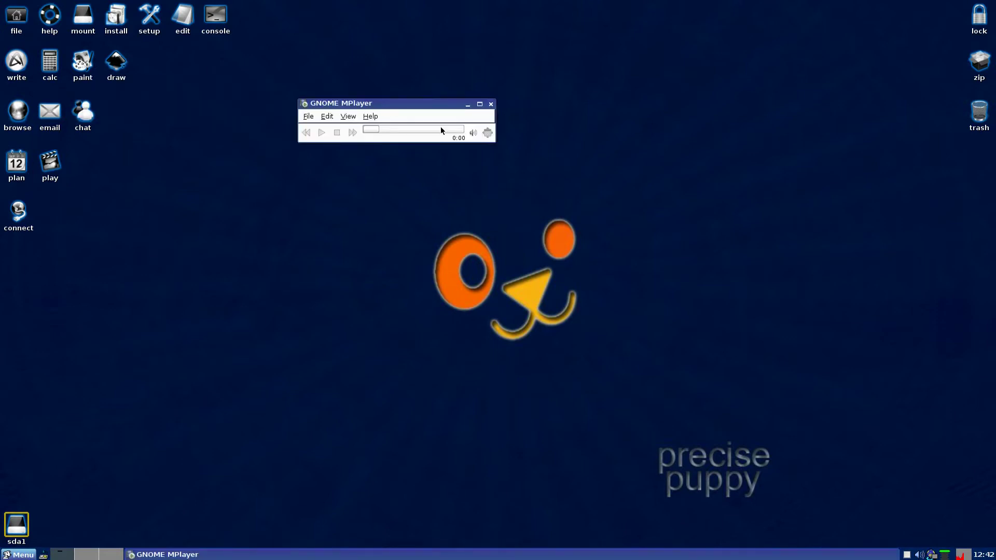
click(491, 104)
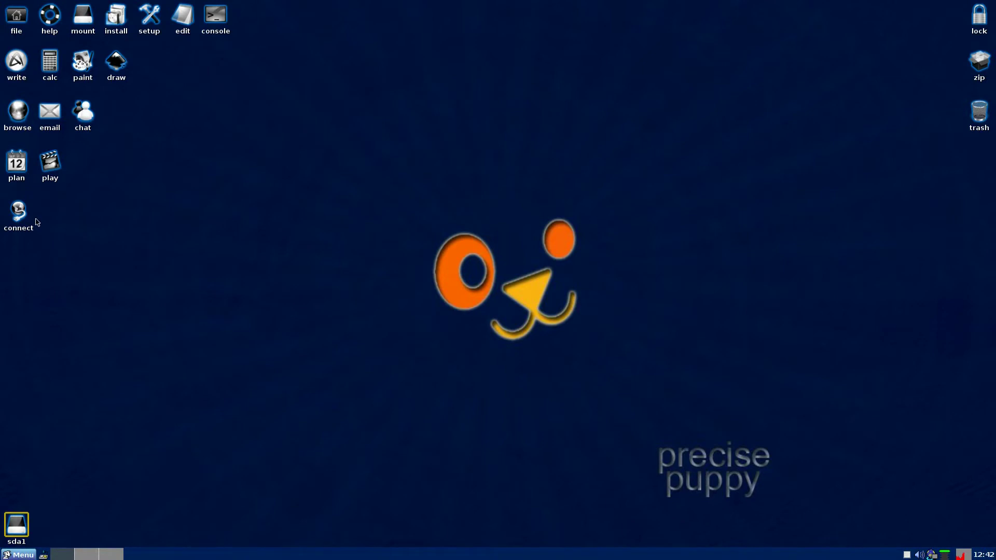
Launch the Puppy Package Manager from the Install window and reposition it nearer the desktop's centre
click(117, 20)
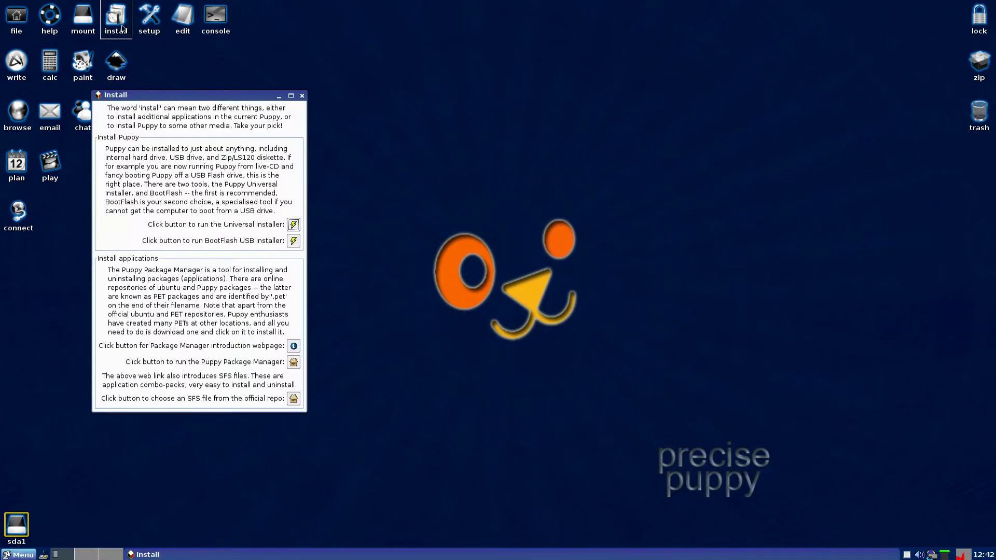
click(293, 362)
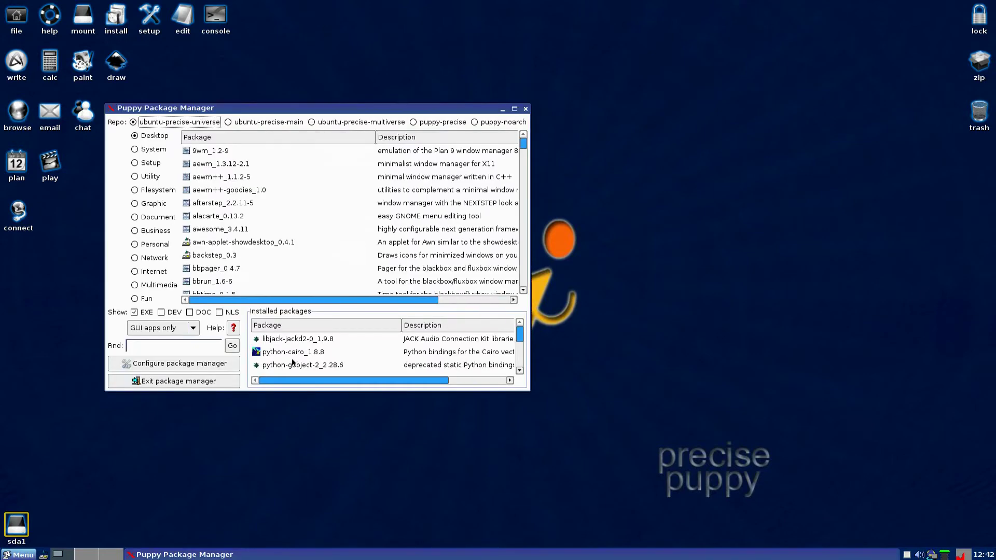
drag(361, 122, 501, 92)
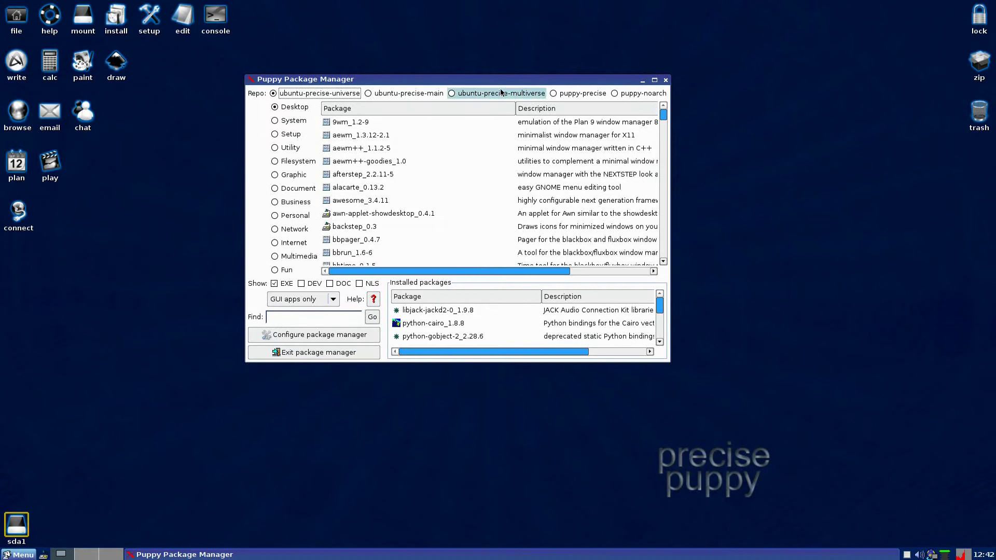
scroll(529, 322, down, 3)
scroll(529, 322, up, 3)
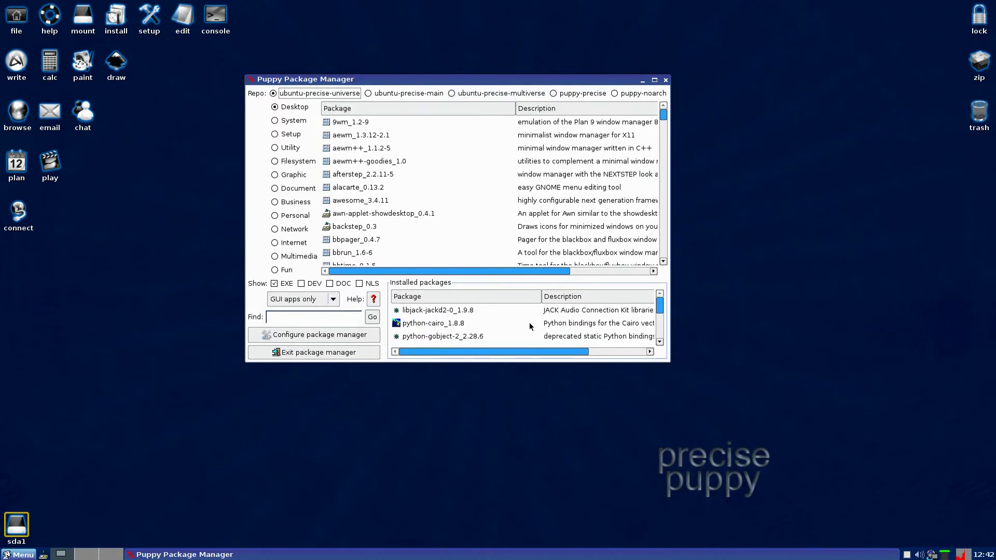
Examine the dependencies of cheese_3.4.1 in the Multimedia category and cancel without installing the package
click(303, 256)
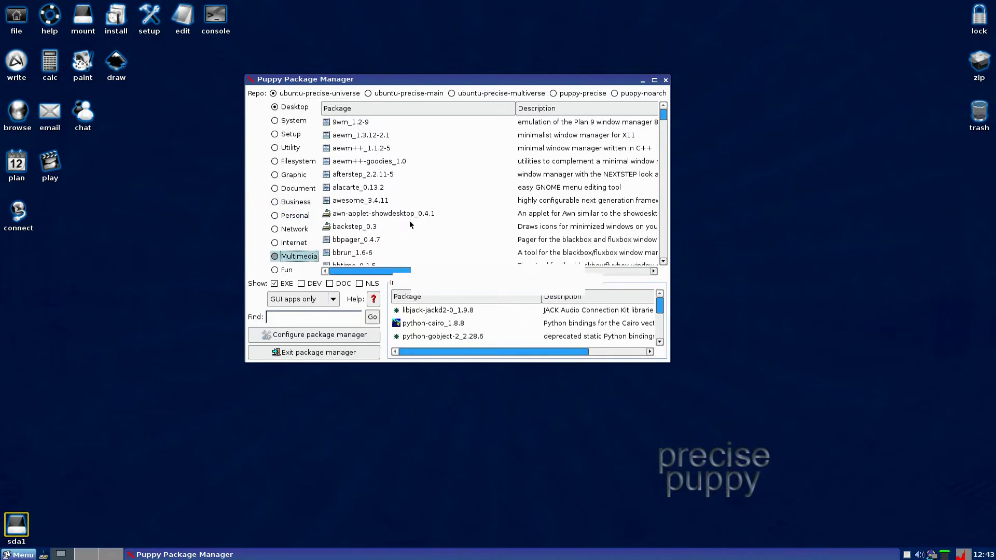
scroll(460, 192, down, 2)
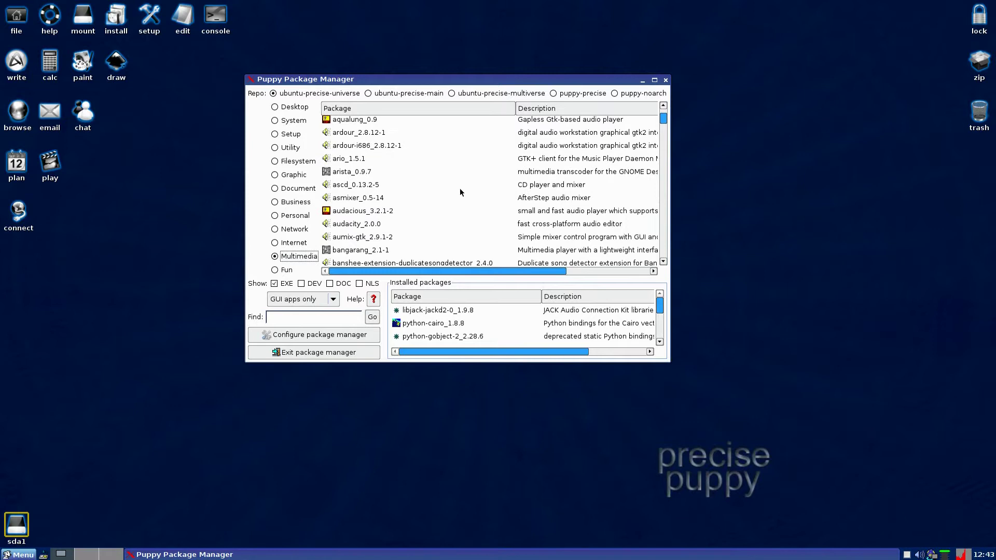
scroll(460, 192, down, 2)
scroll(460, 192, down, 3)
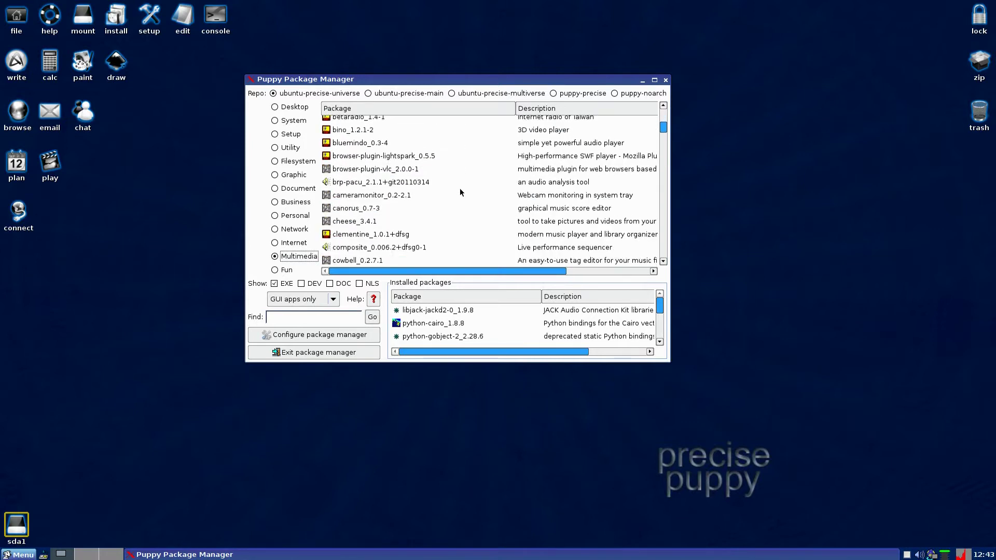
scroll(460, 192, down, 1)
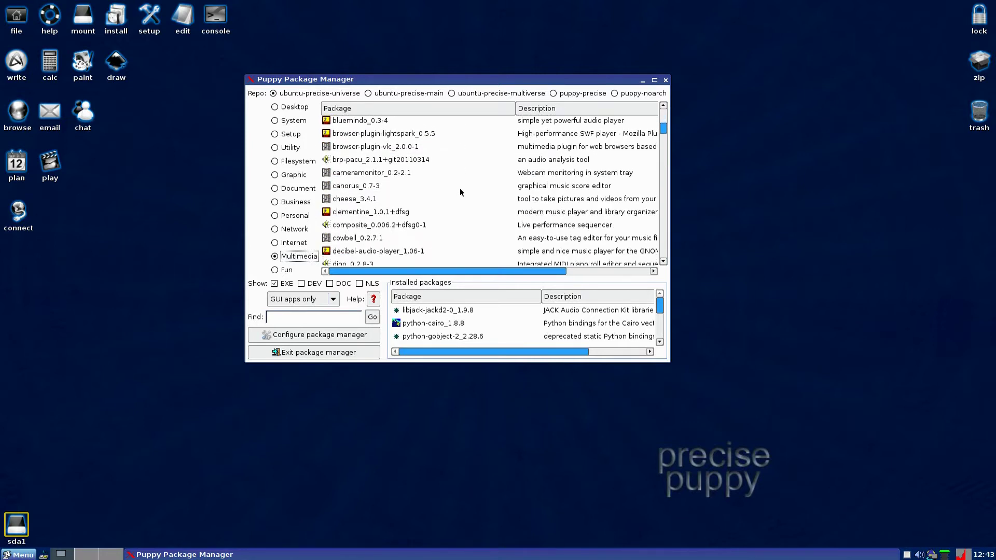
click(359, 202)
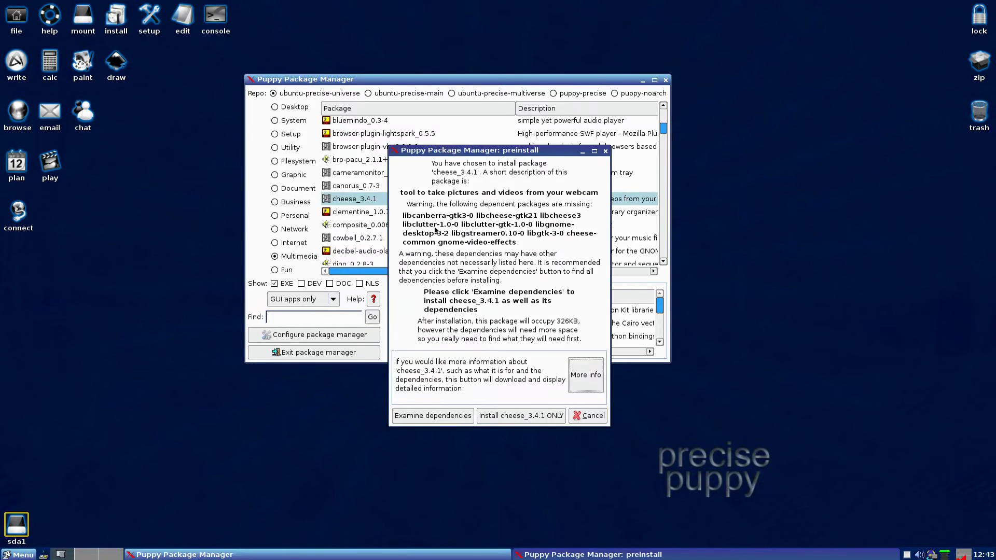
click(432, 414)
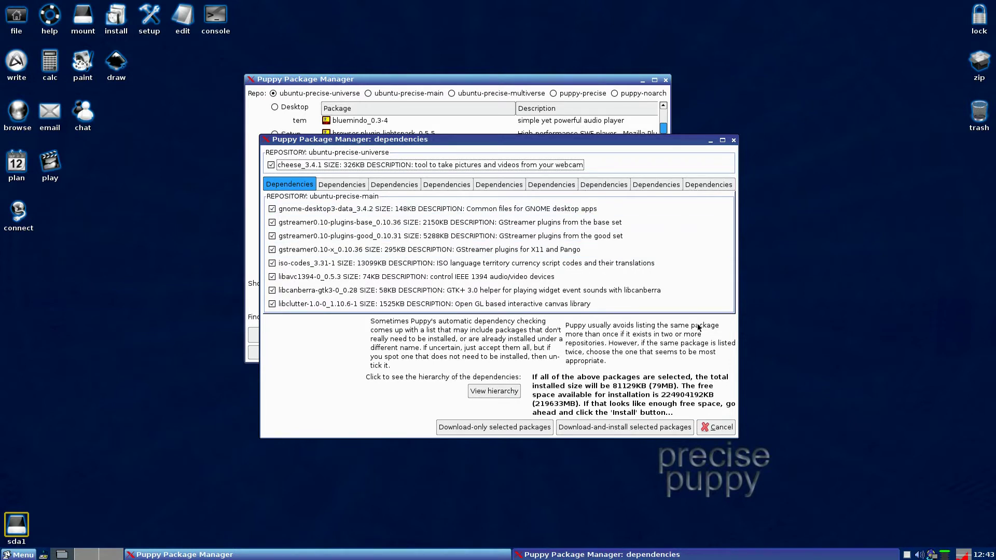
click(716, 426)
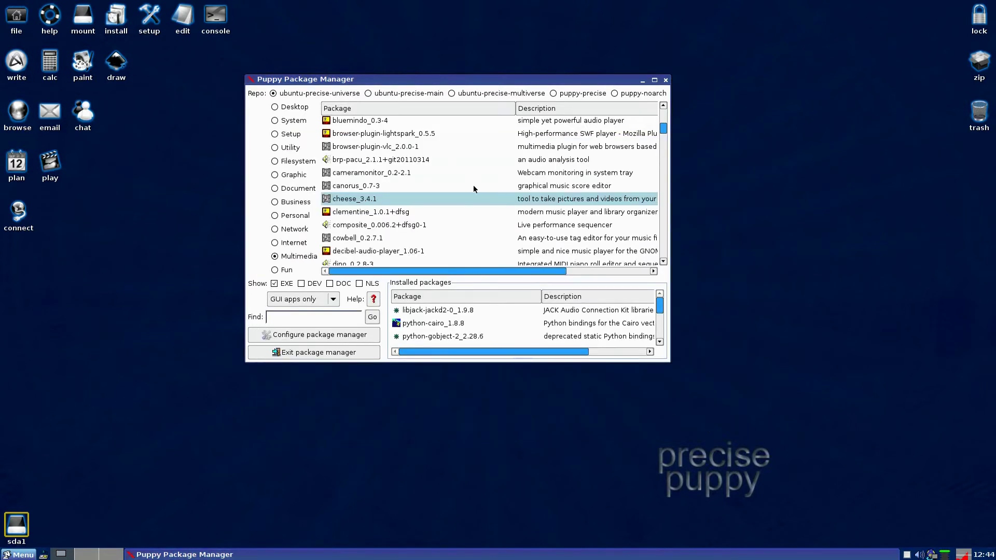
Choose the xpaint_2.9.1.4-3 package from the Graphic category for installation and examine its dependencies
scroll(473, 182, down, 5)
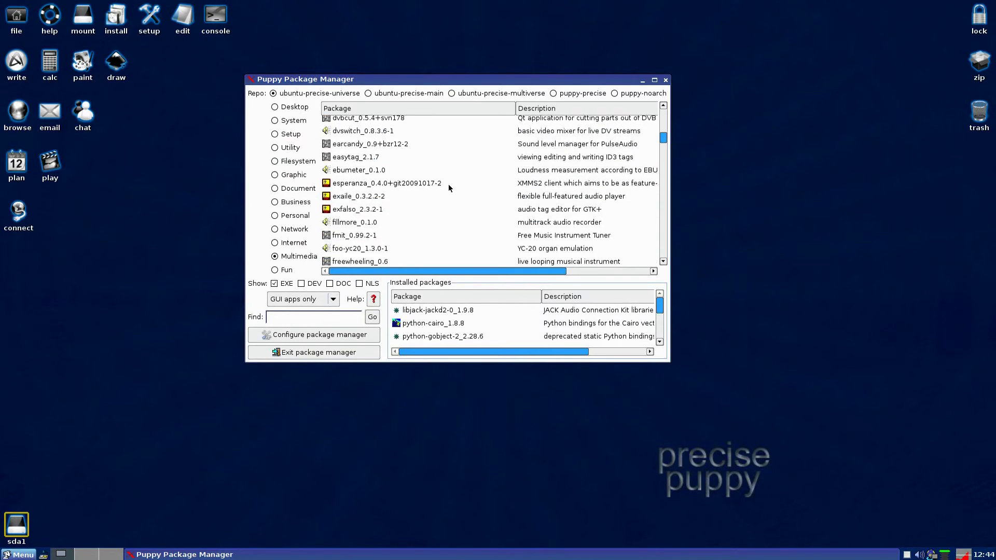
scroll(404, 183, down, 1)
click(293, 174)
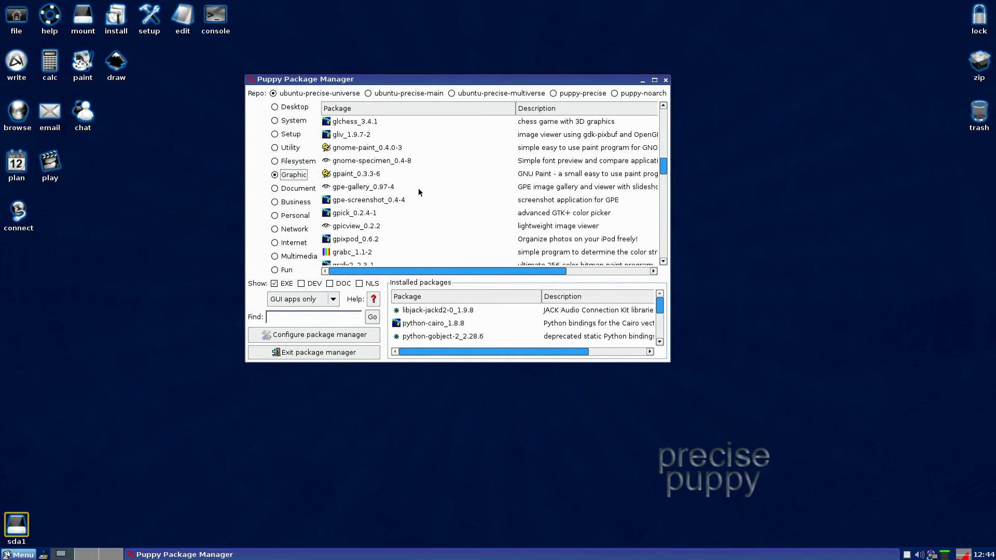
scroll(429, 191, down, 3)
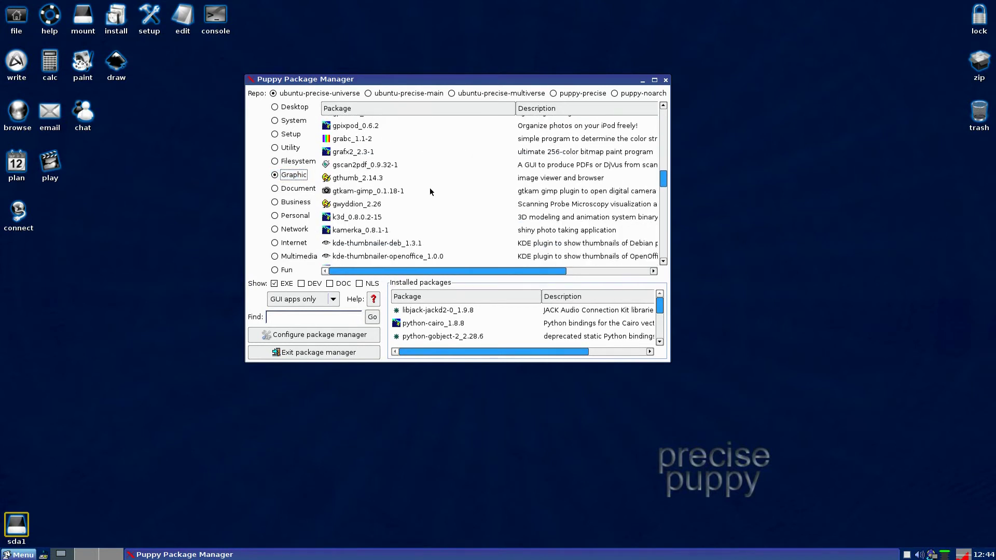
scroll(444, 186, down, 2)
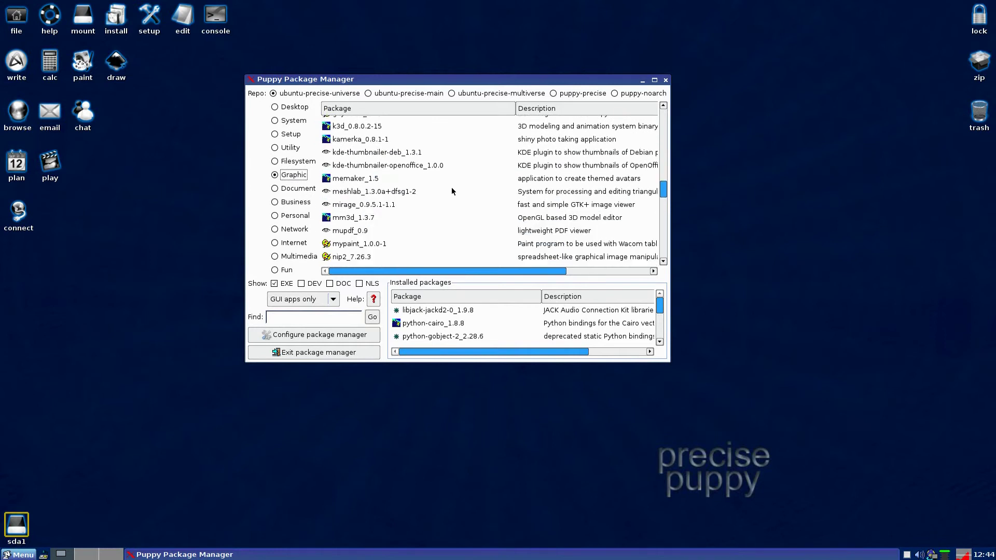
scroll(451, 191, down, 2)
scroll(425, 213, down, 2)
scroll(452, 190, down, 2)
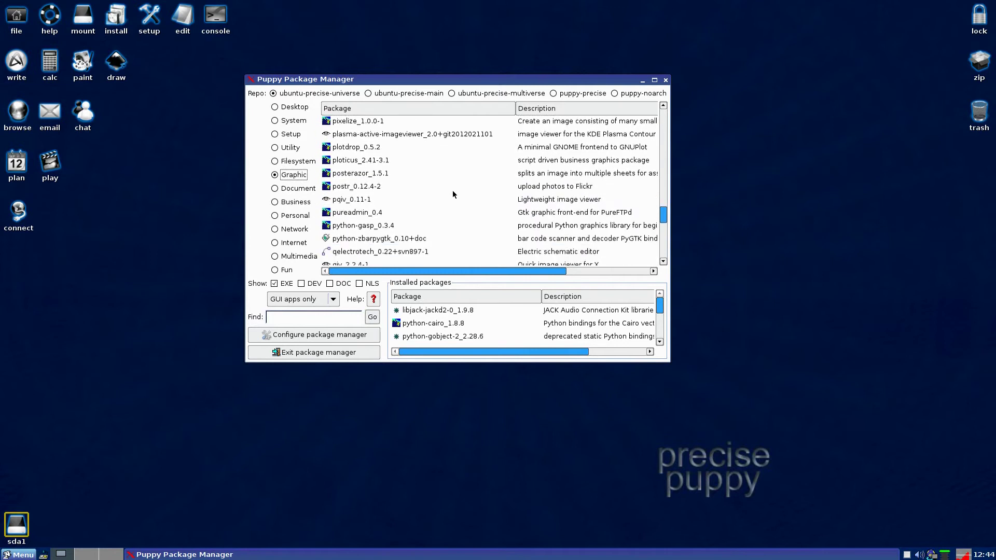
scroll(453, 191, down, 2)
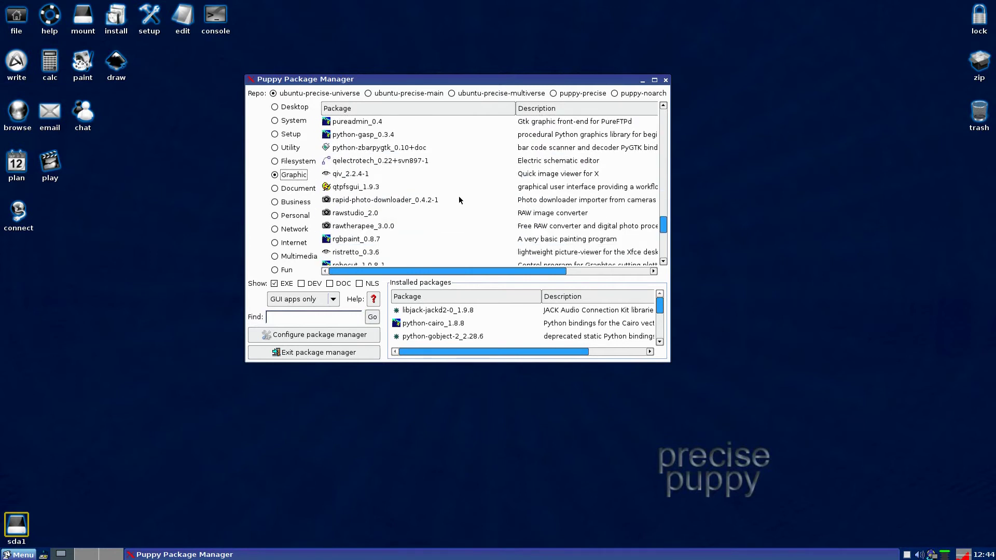
scroll(464, 208, down, 3)
scroll(462, 205, down, 3)
scroll(462, 202, up, 2)
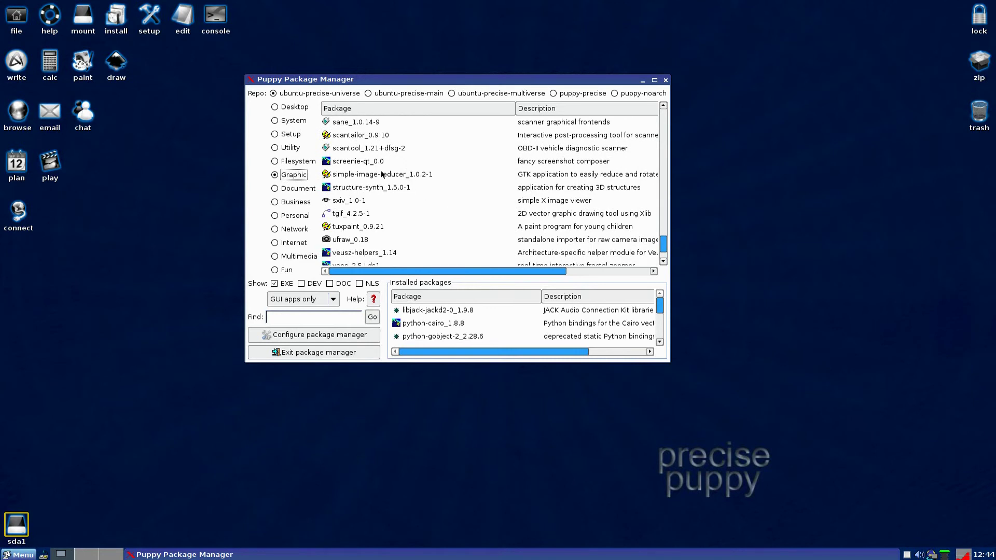
scroll(456, 181, down, 2)
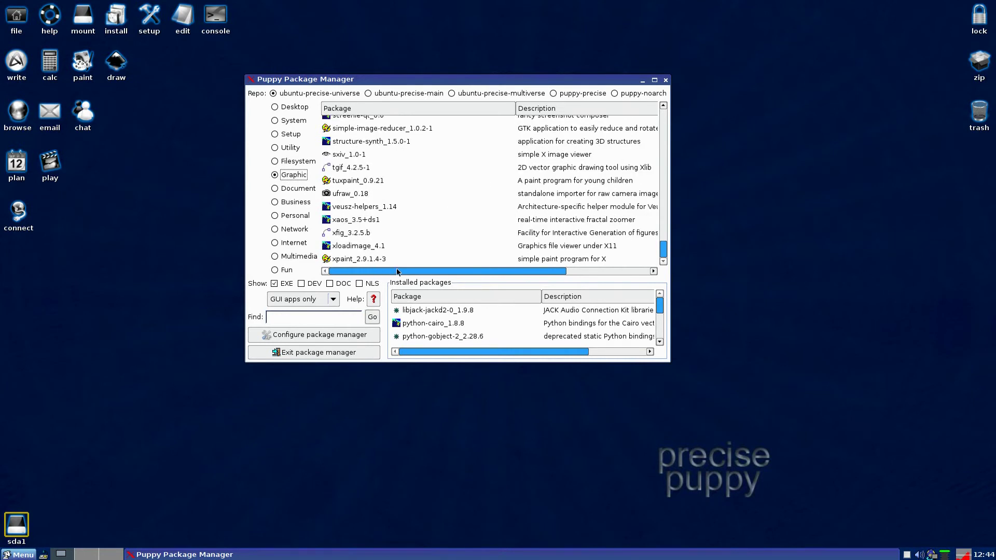
click(540, 260)
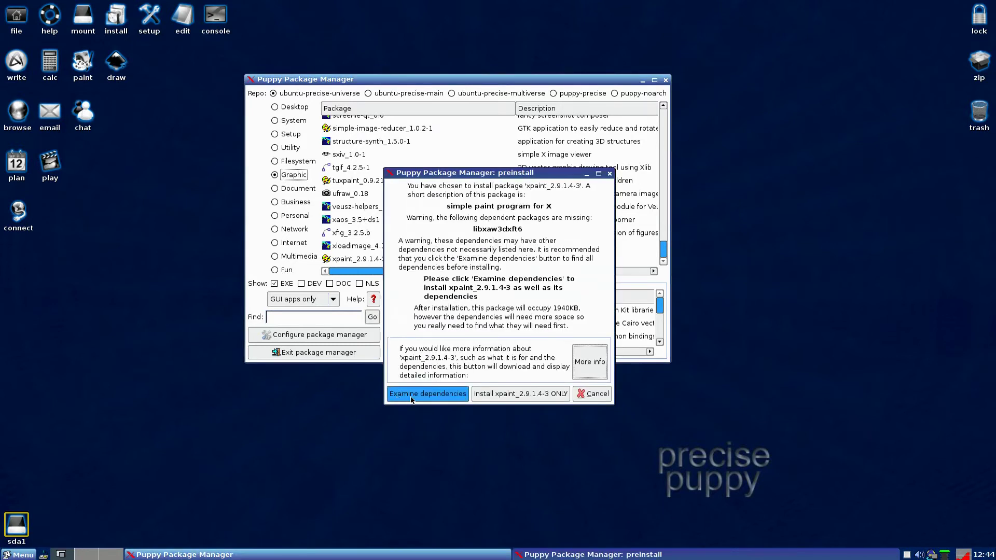
click(412, 397)
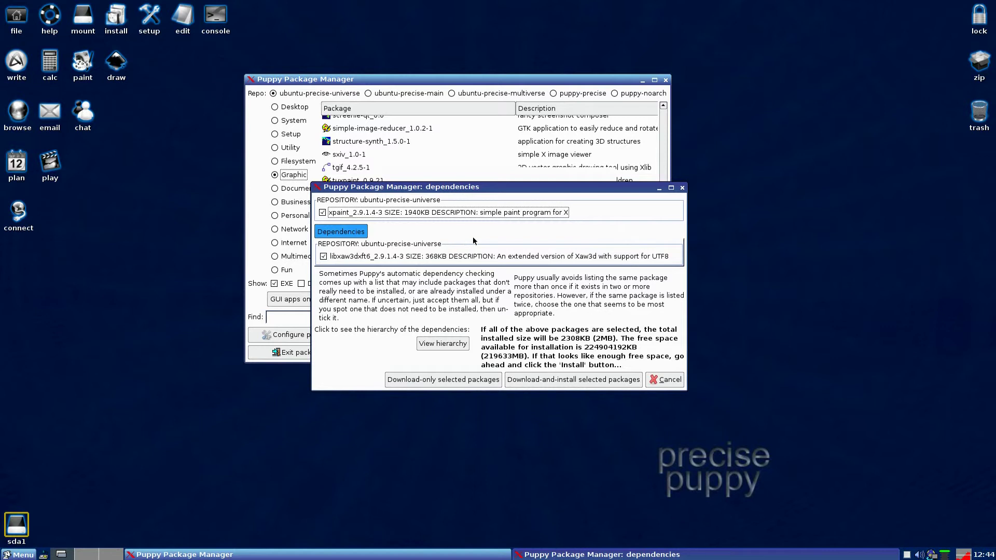
Download and install xpaint_2.9.1.4-3 with its libxaw3dxft6_2.9.1.4-3 dependency from archive.ubuntu.com, without trimming the installed files
click(566, 380)
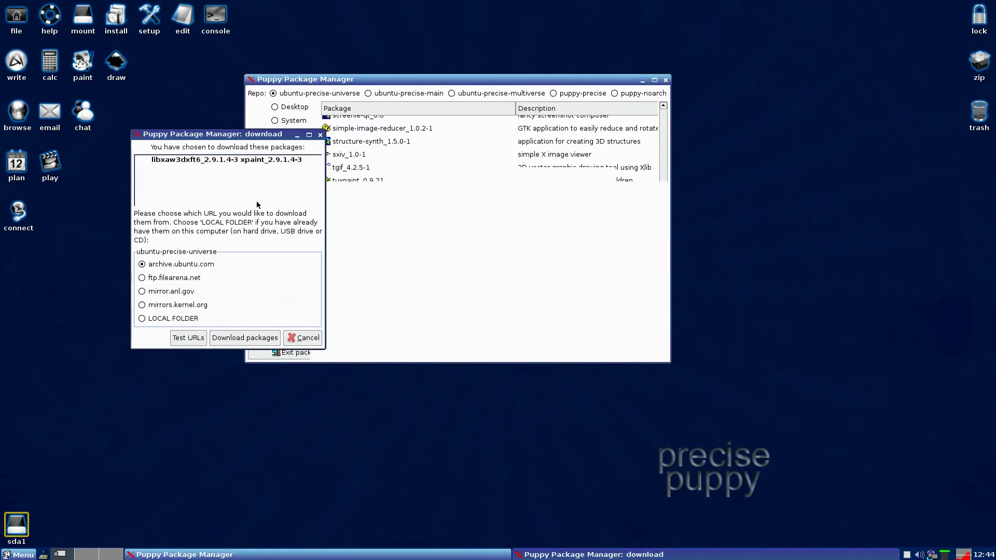
click(243, 339)
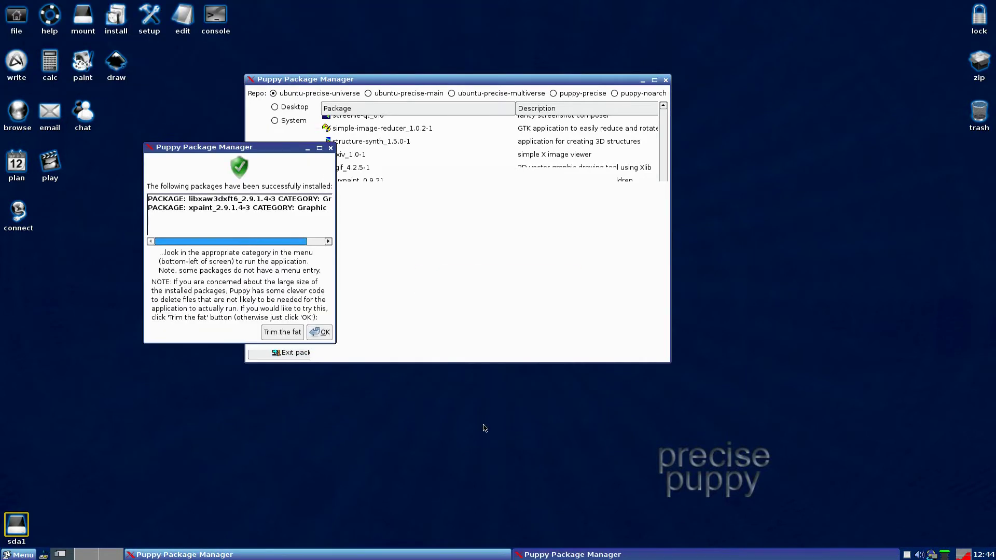
click(322, 338)
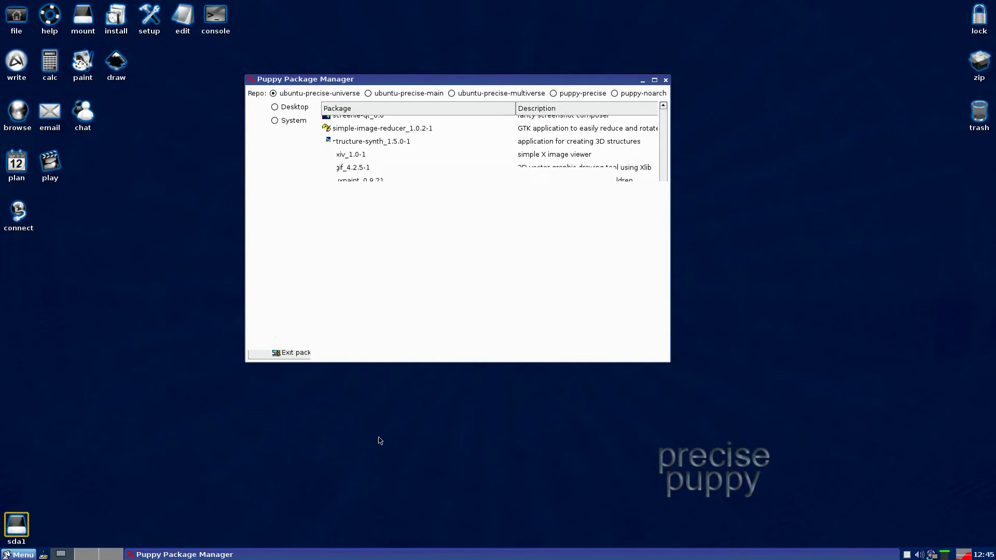
click(546, 379)
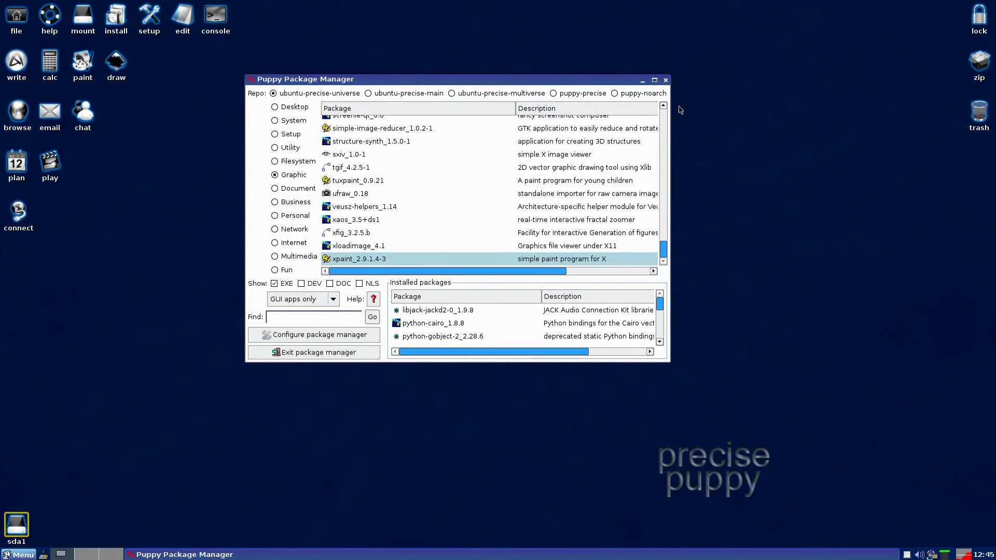
Close the Puppy Package Manager, look through the Desktop and System applications, and view the running processes in Htop before closing it
click(666, 81)
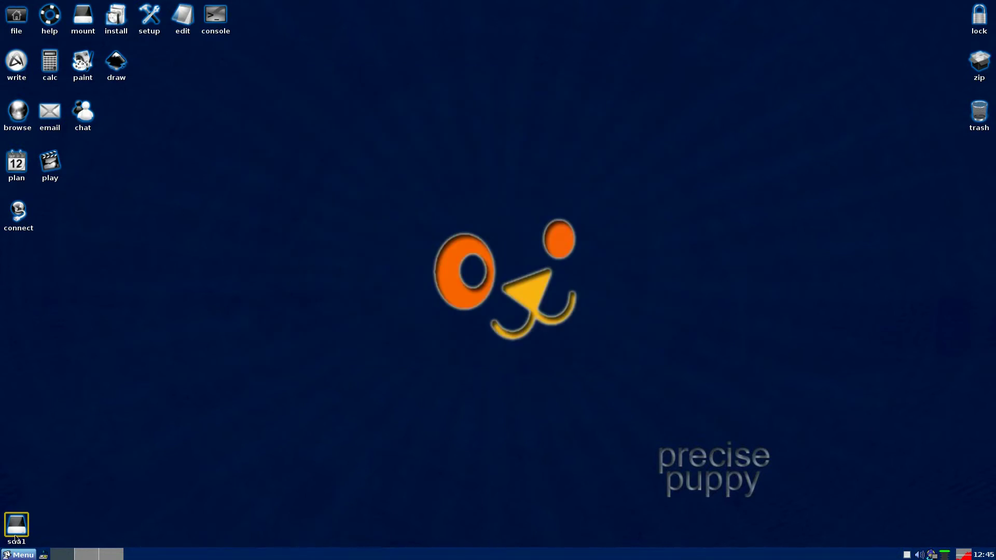
click(16, 554)
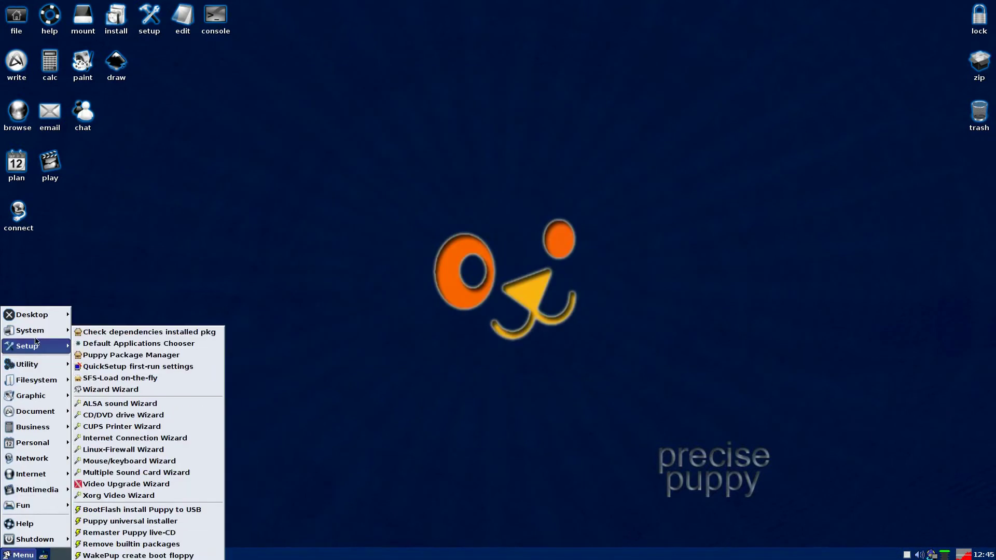
mouse_move(33, 318)
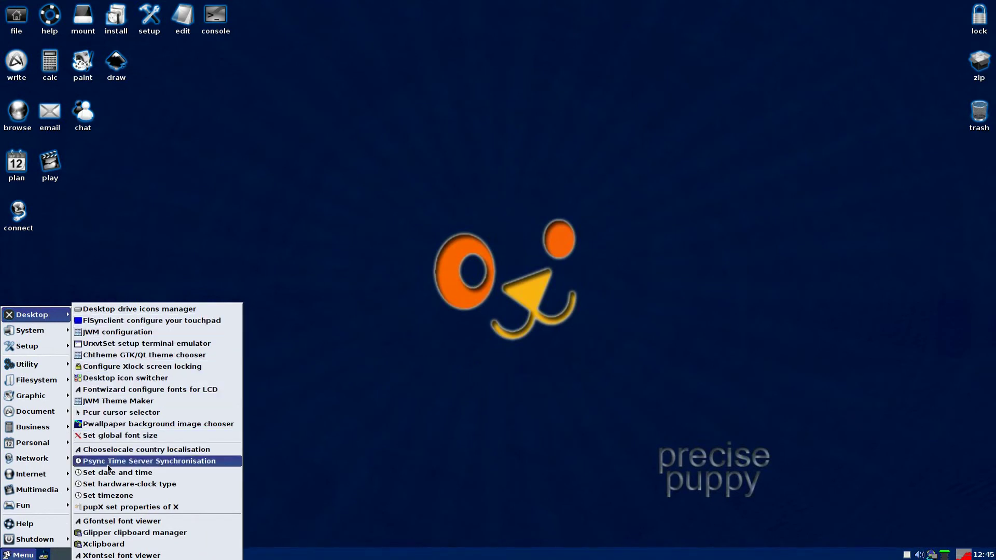
mouse_move(53, 333)
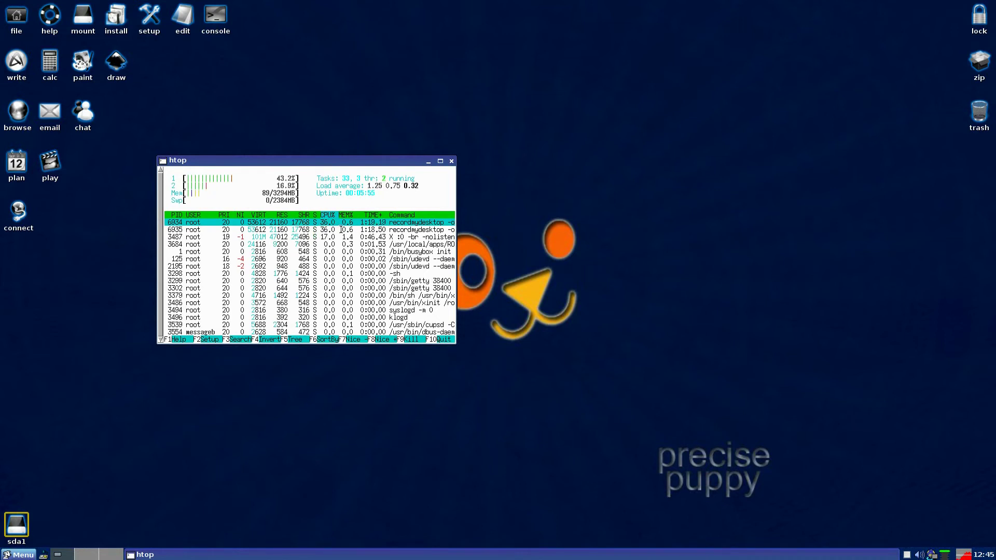
click(452, 162)
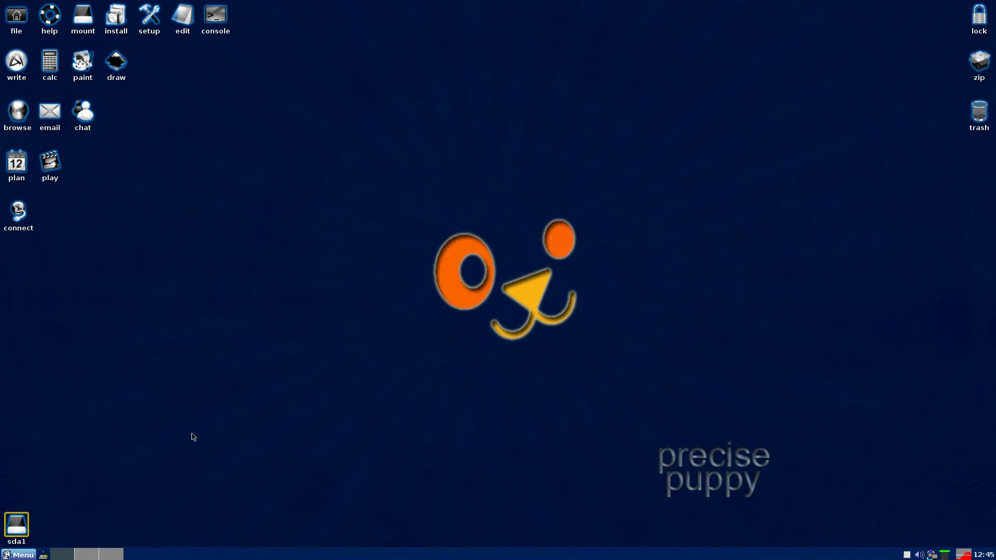
Examine the partitions of the sda internal drive in the GParted partition manager and close it
click(18, 555)
mouse_move(33, 351)
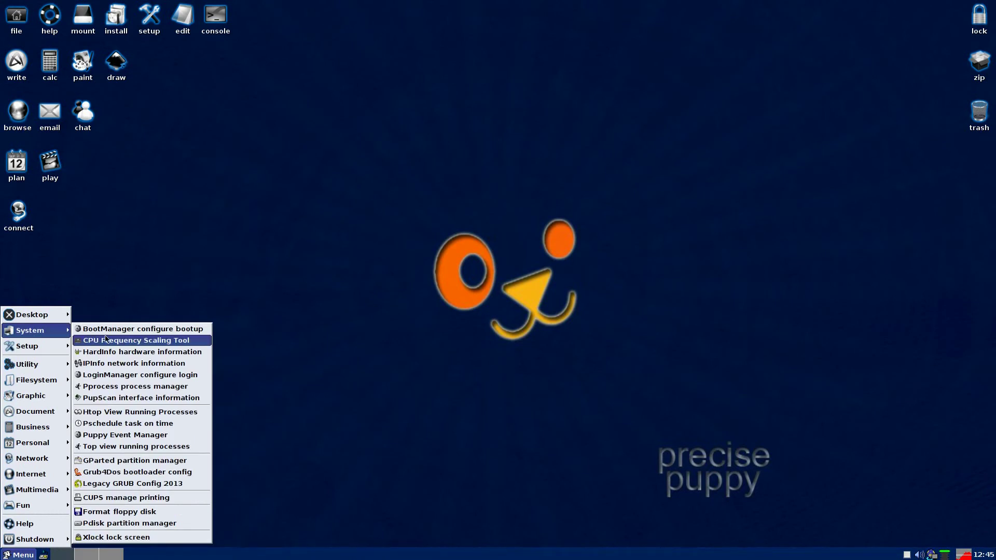
click(128, 461)
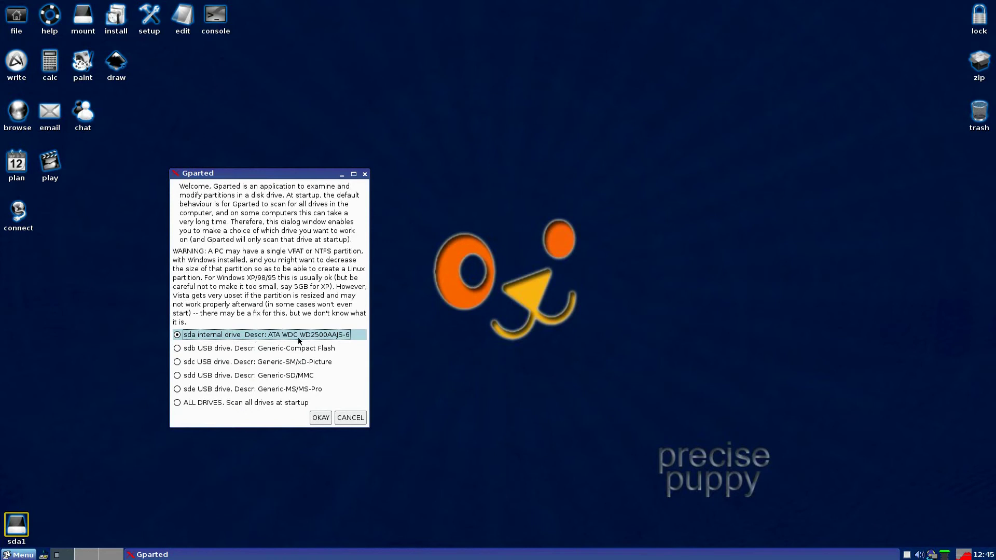
click(320, 419)
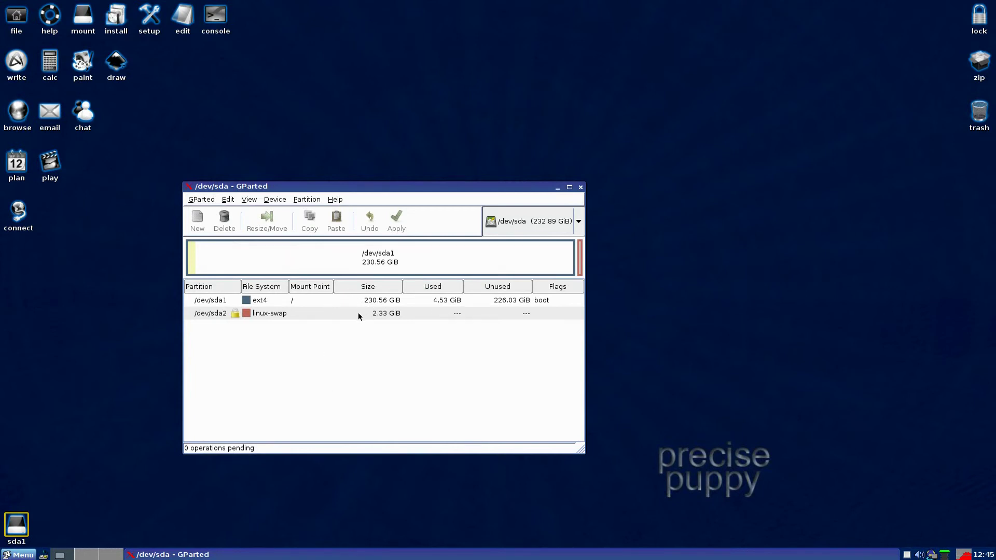
click(580, 187)
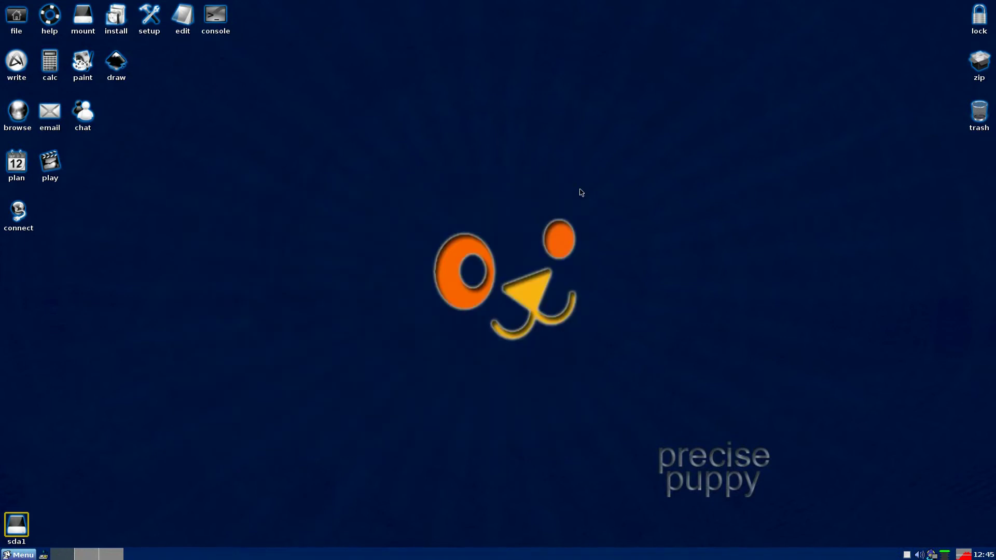
Launch the Tile slider game, start a new game, and close its window
click(26, 555)
mouse_move(38, 511)
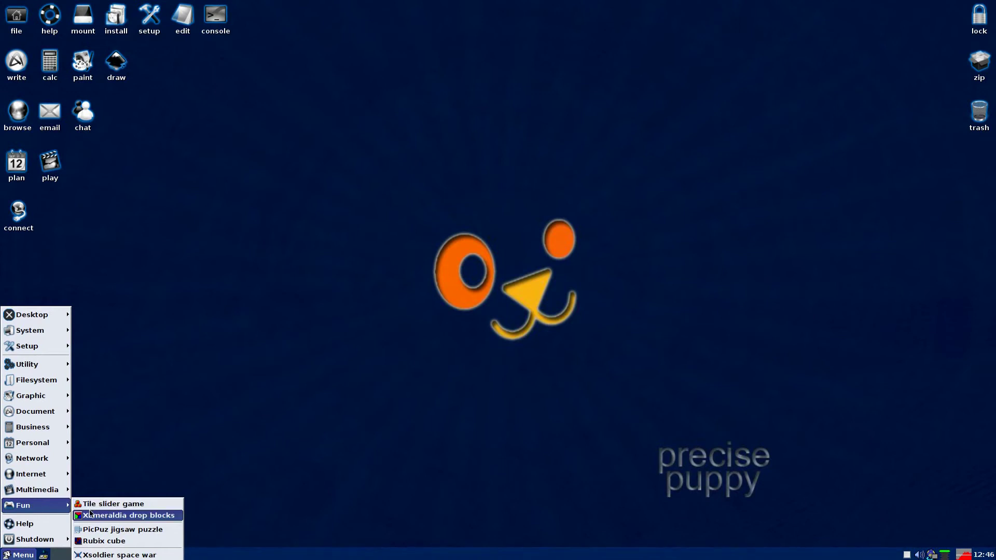
click(104, 504)
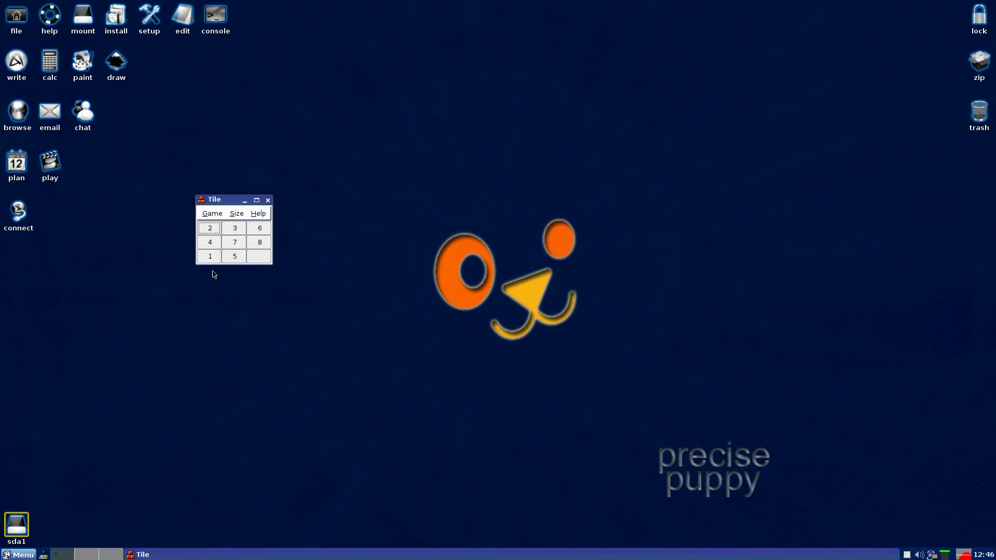
click(213, 213)
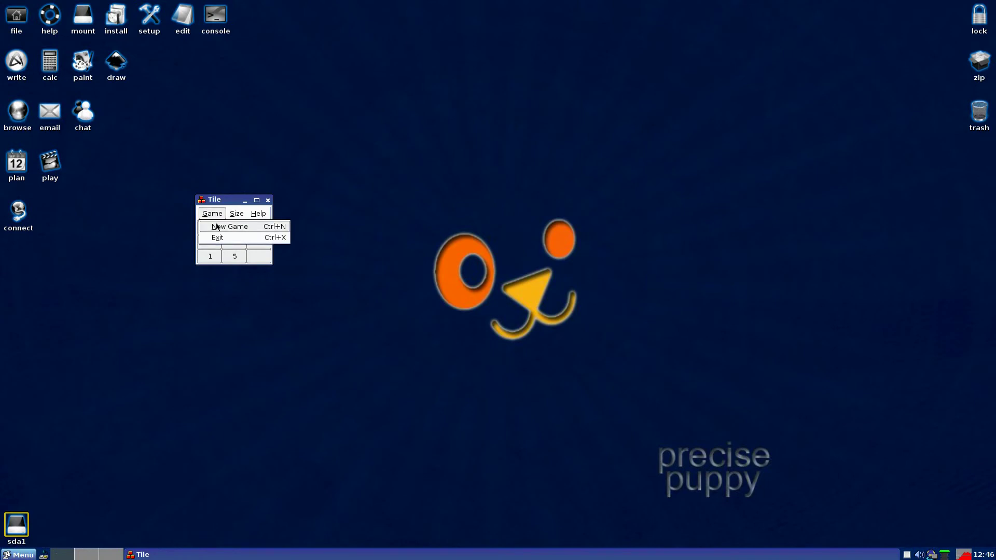
click(220, 225)
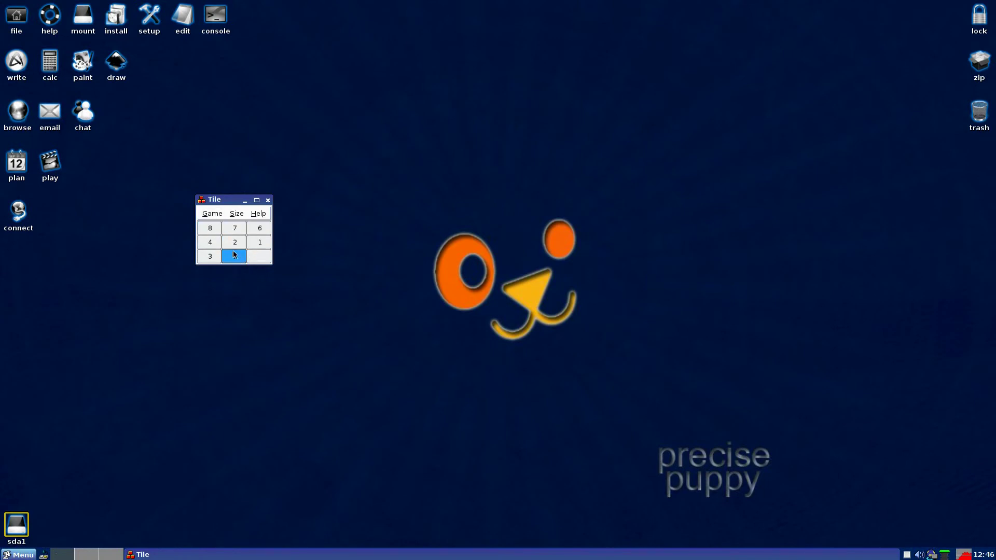
click(268, 201)
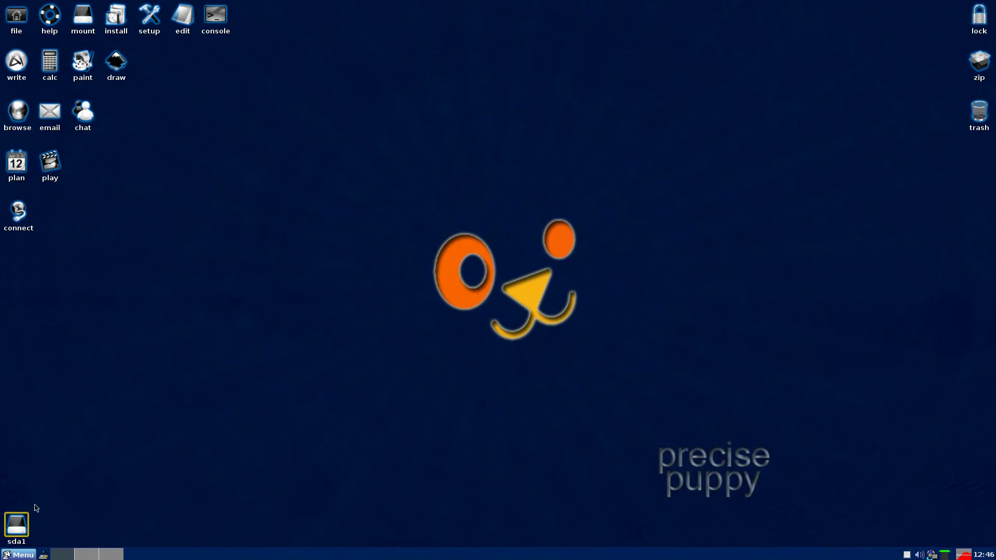
Examine the In/Out, Preset and Detail settings of the FFConvert multimedia converter and quit it
click(20, 554)
mouse_move(36, 492)
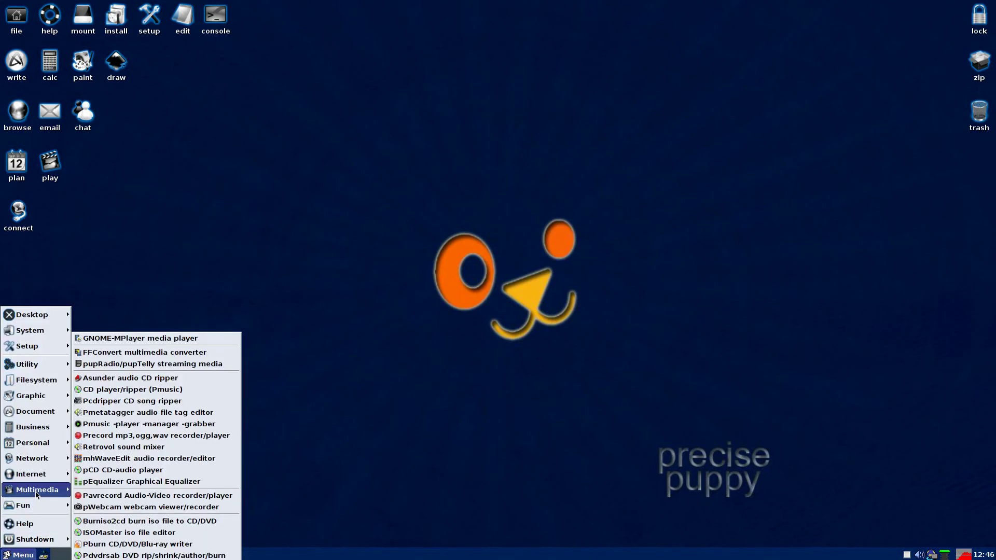
click(180, 352)
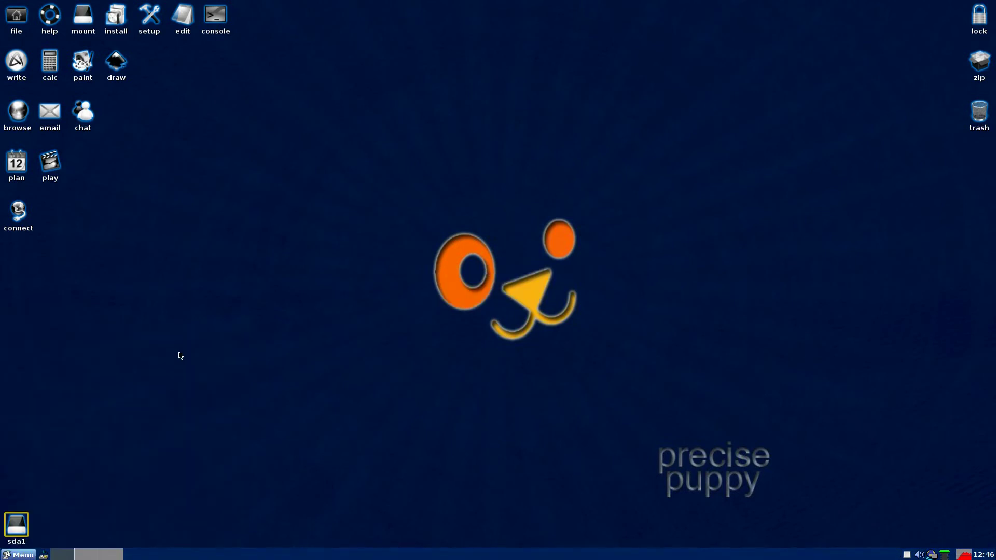
drag(338, 214, 444, 90)
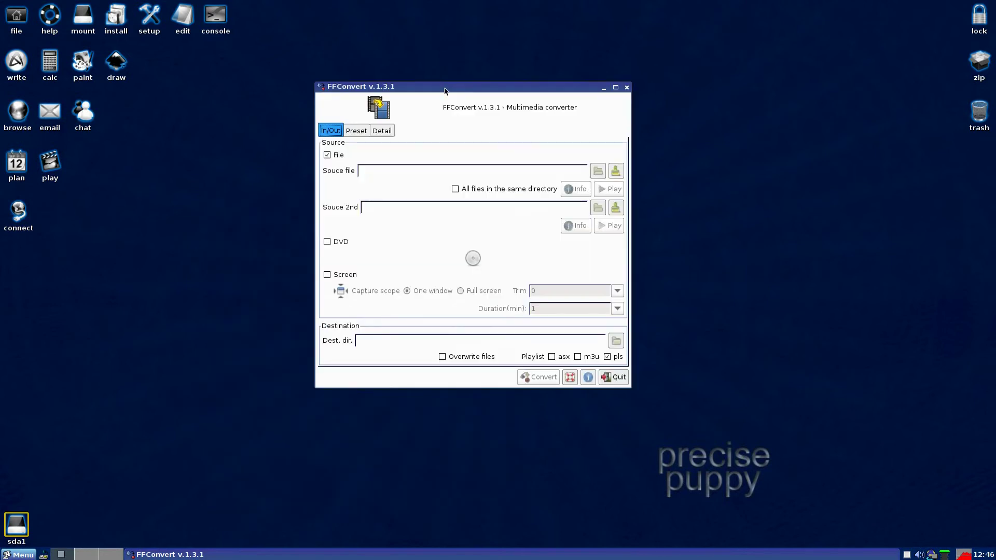
click(357, 131)
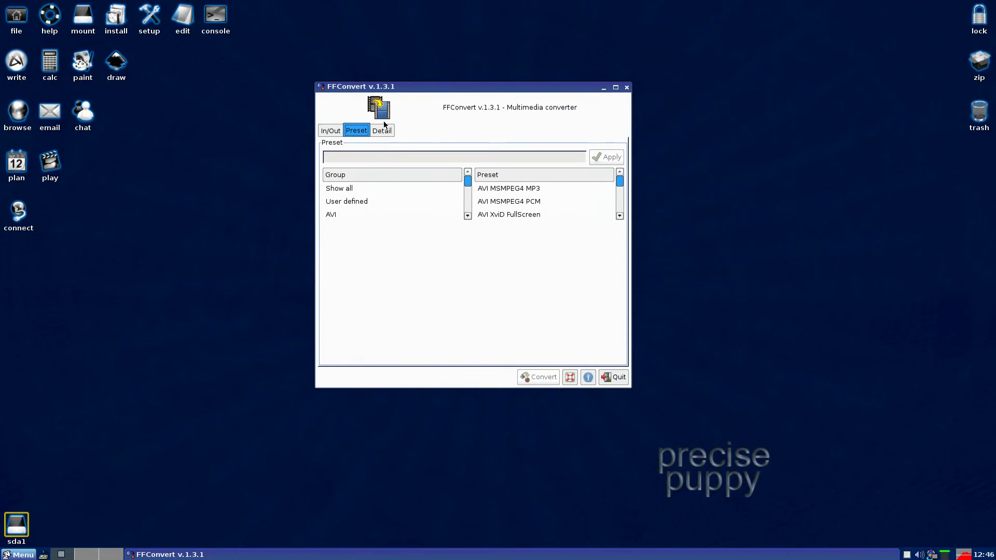
click(383, 132)
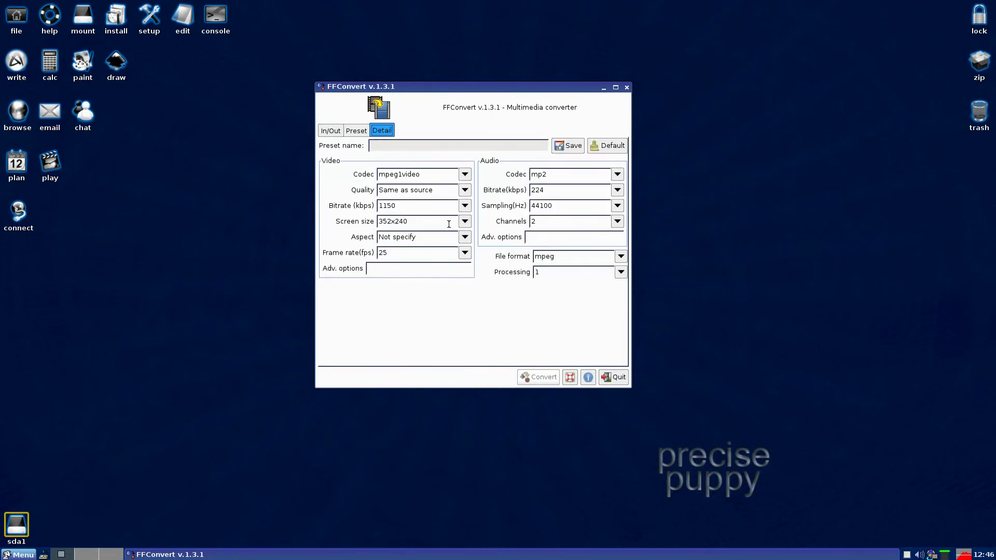
click(335, 133)
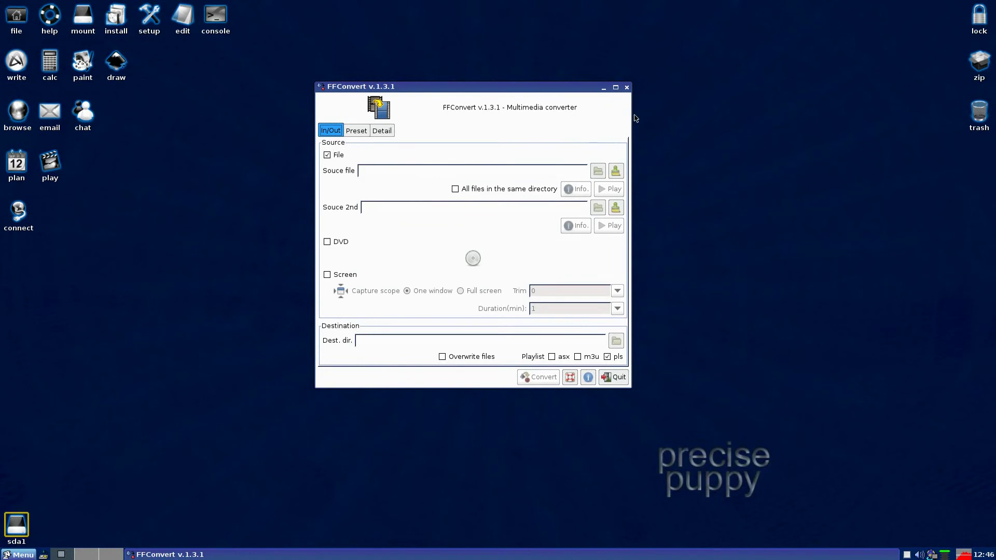
click(615, 377)
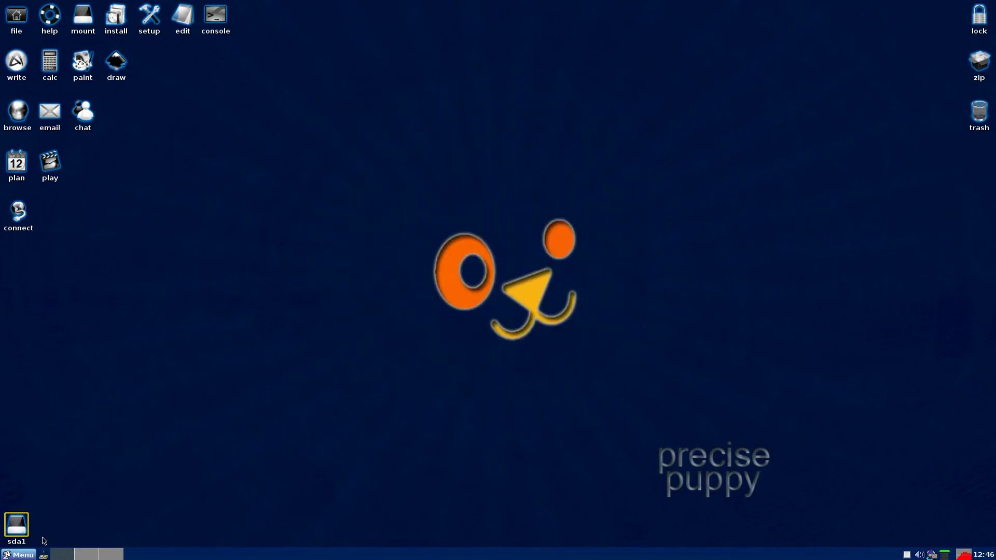
Look through the Multimedia, Network and Personal applications, view the Bcrypt file encryption dialog, and cancel it
right_click(250, 237)
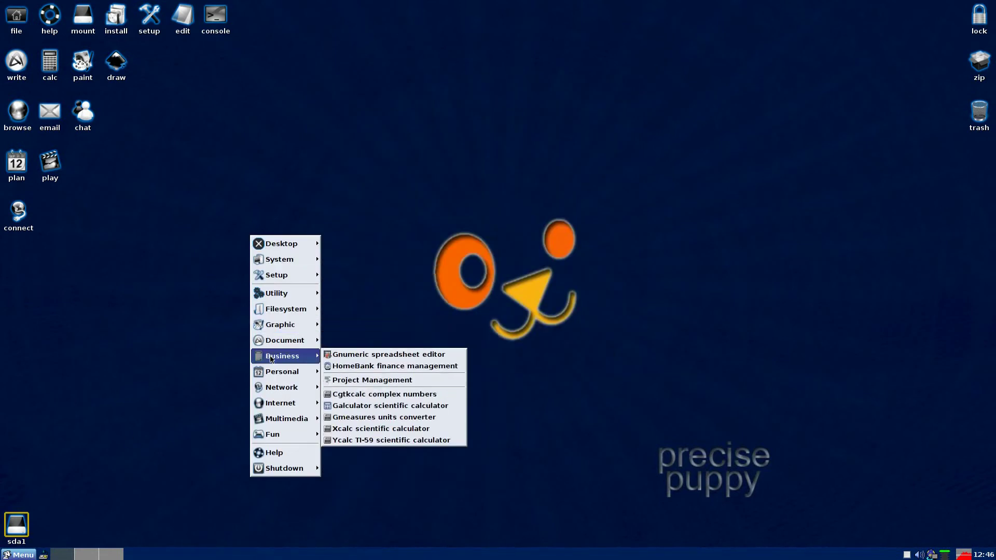
mouse_move(282, 420)
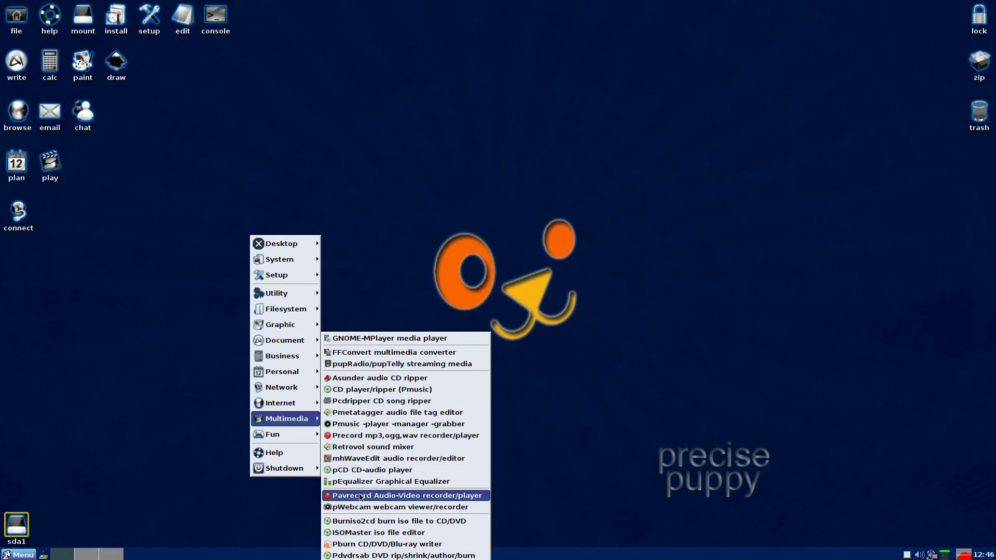
mouse_move(301, 401)
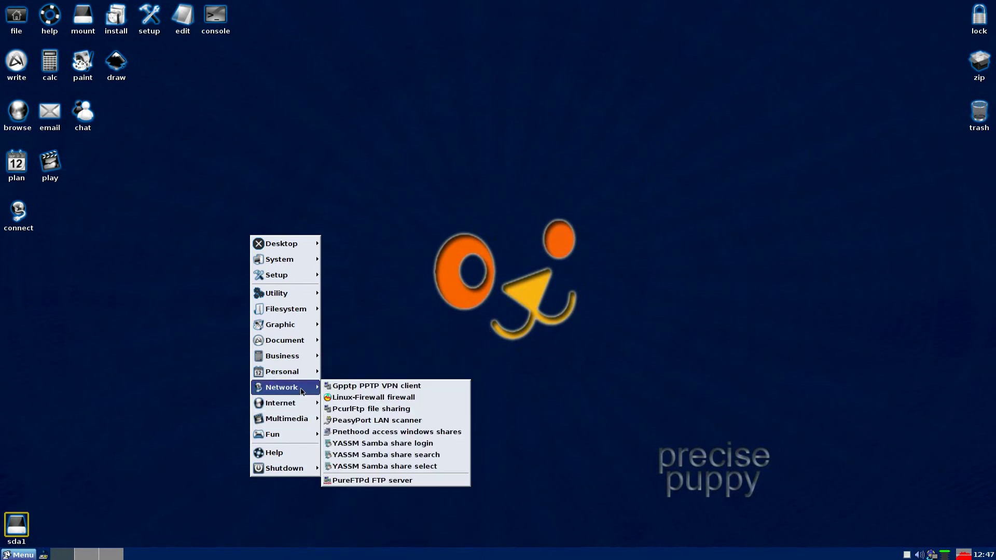
mouse_move(306, 374)
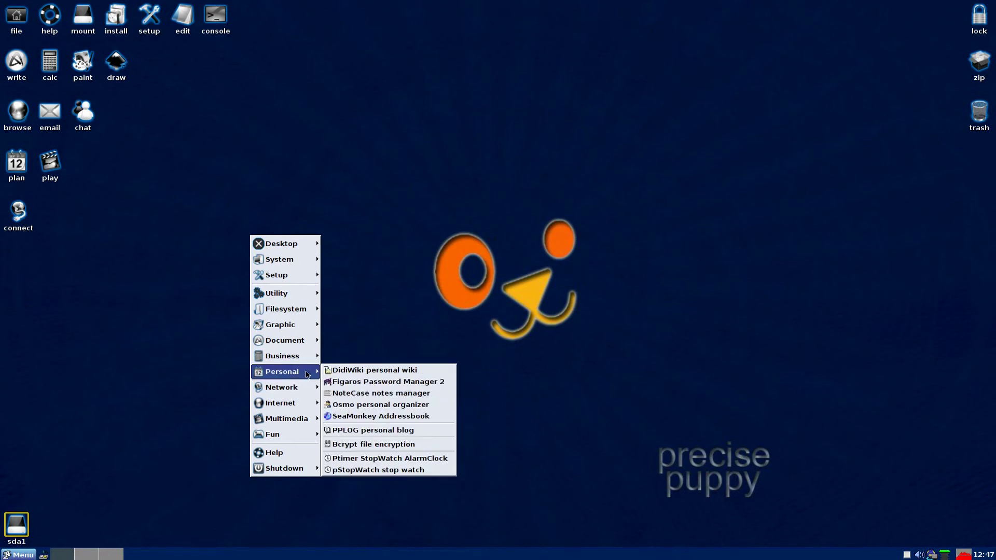
click(372, 444)
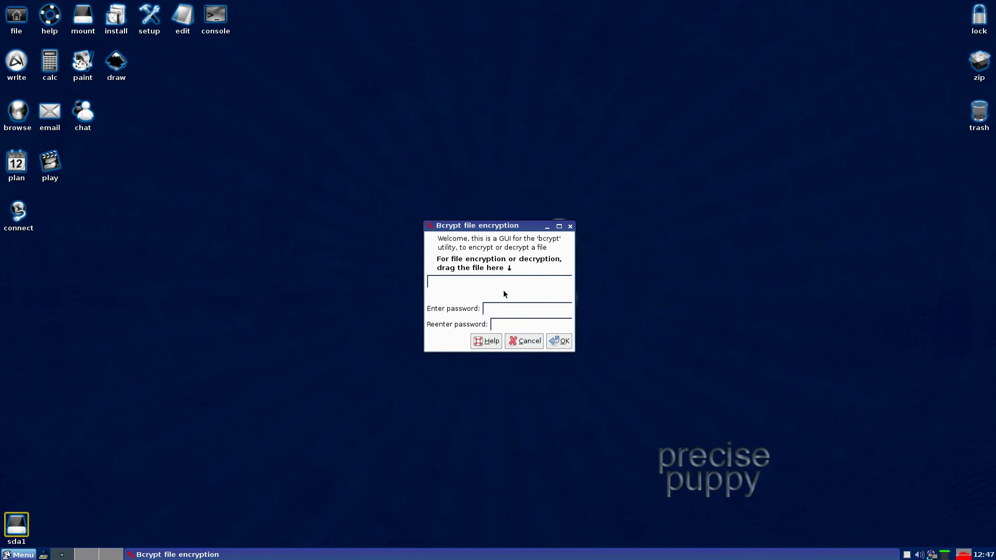
click(524, 341)
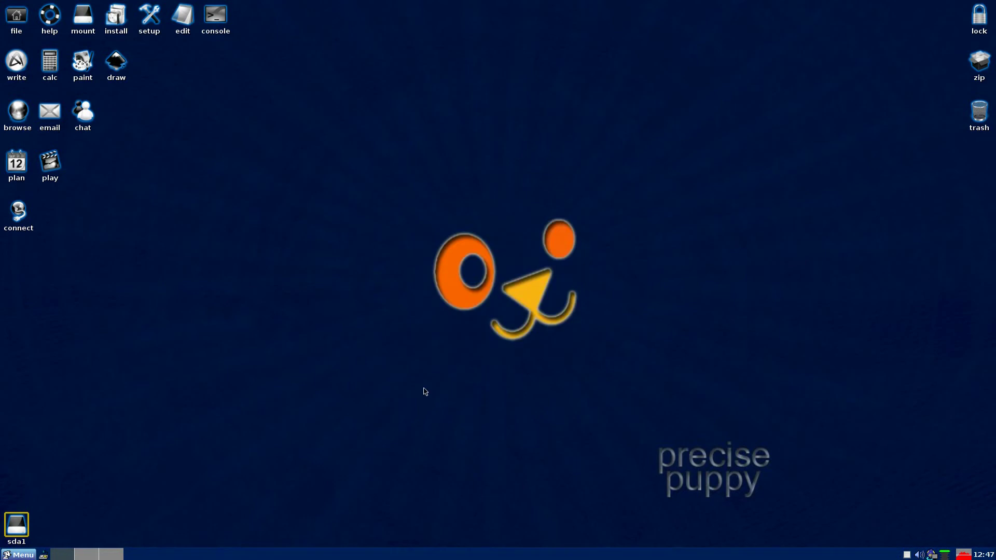
Launch the newly installed XPaint from the Graphic applications and create a new canvas placed beside its toolbox
click(17, 556)
mouse_move(53, 418)
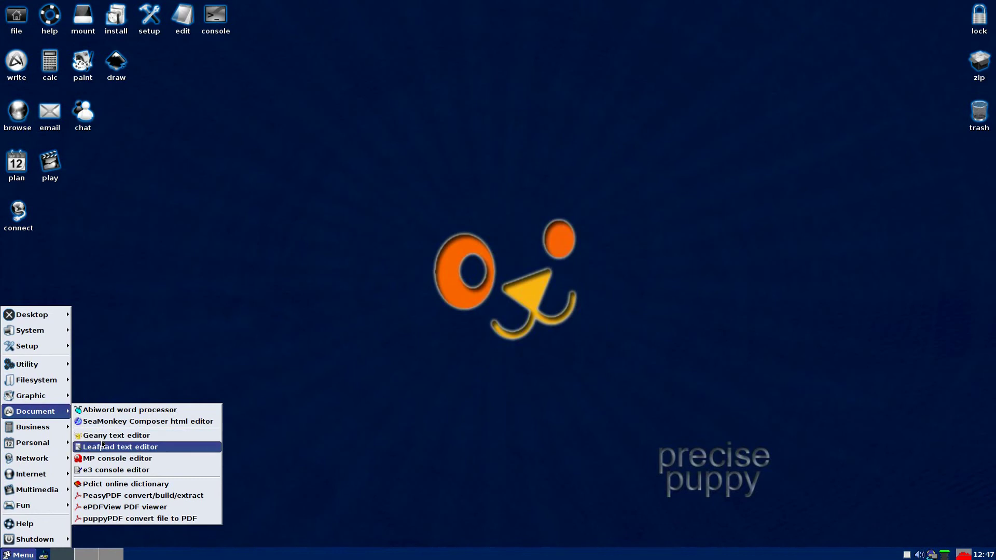
mouse_move(57, 400)
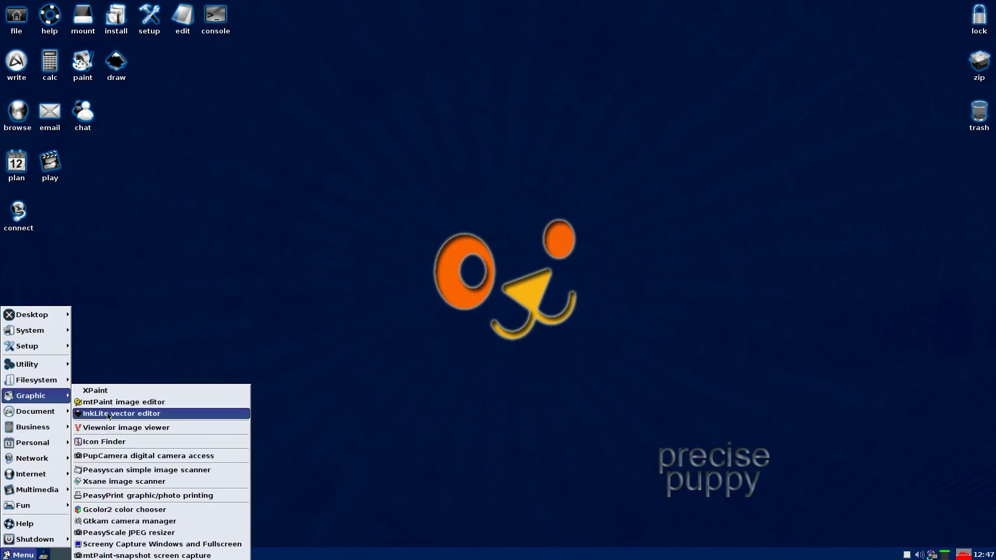
click(113, 394)
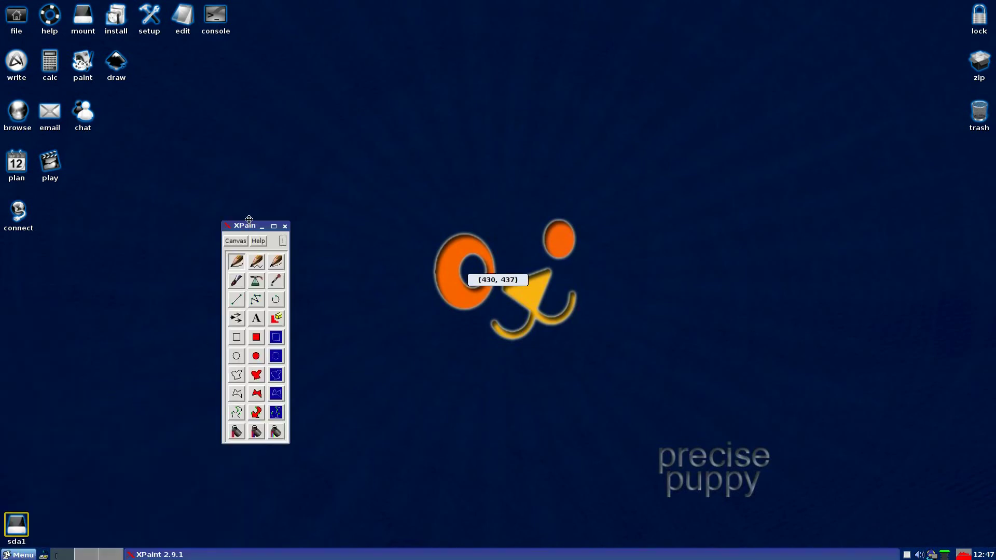
drag(248, 233, 244, 193)
click(232, 204)
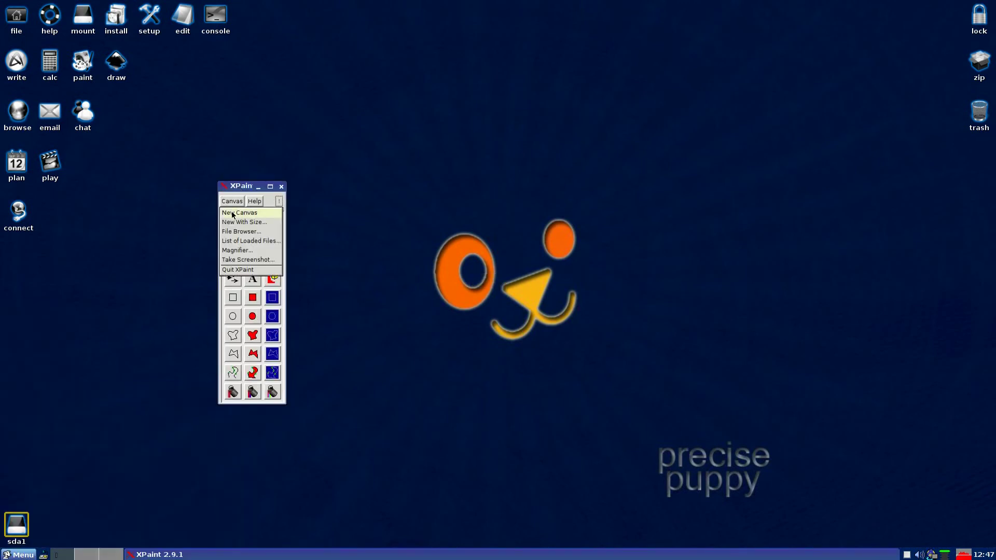
click(233, 213)
drag(366, 241, 471, 151)
Switch to another XPaint drawing tool, set the paint colour to green, and bring up the Color and Pattern Selector
click(273, 242)
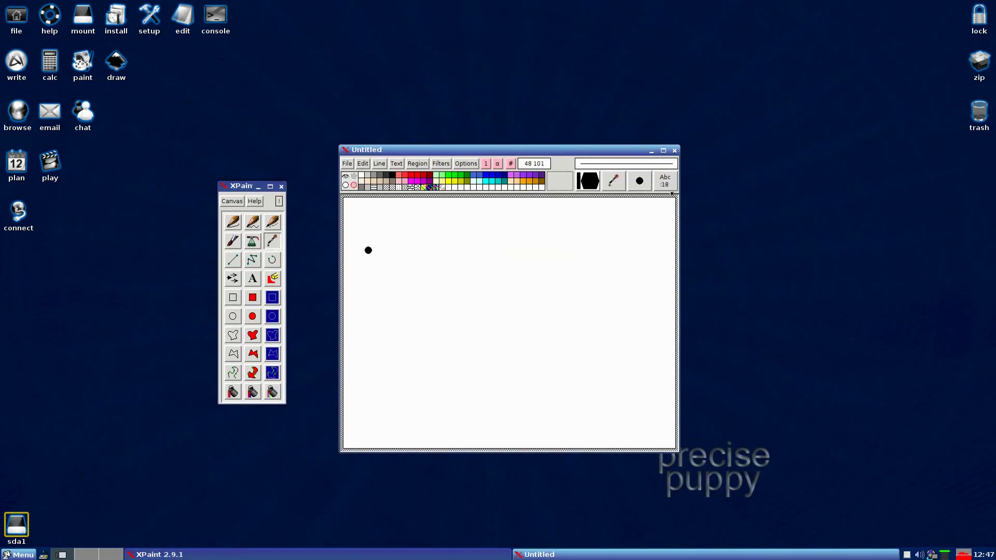
click(455, 179)
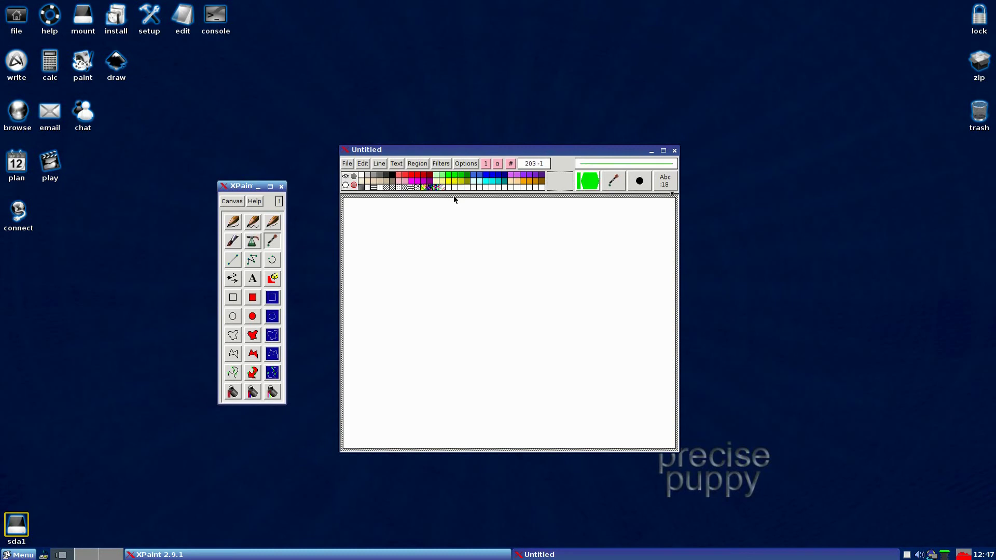
click(588, 182)
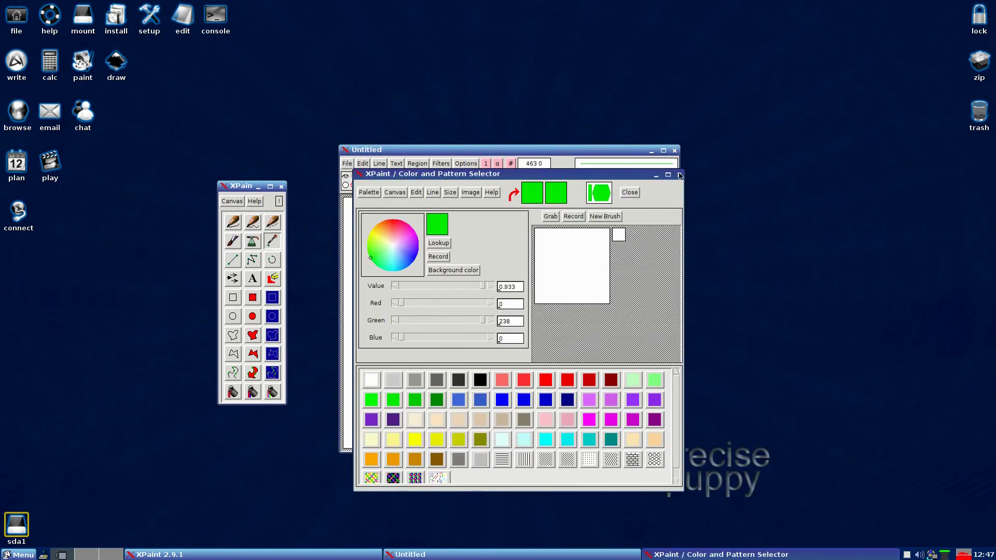
Close the Color and Pattern Selector, discard the untitled canvas without saving, and quit XPaint
click(680, 175)
click(675, 151)
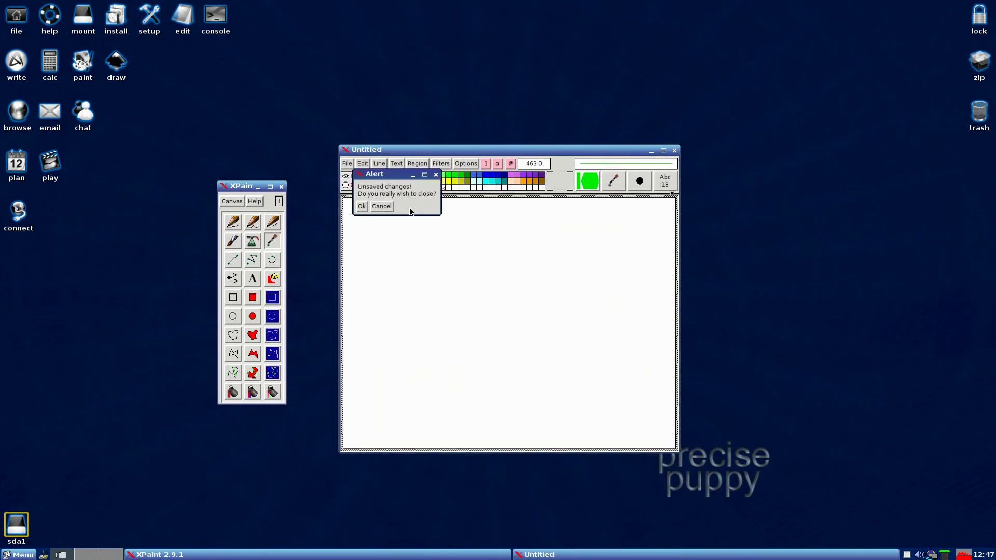
click(362, 207)
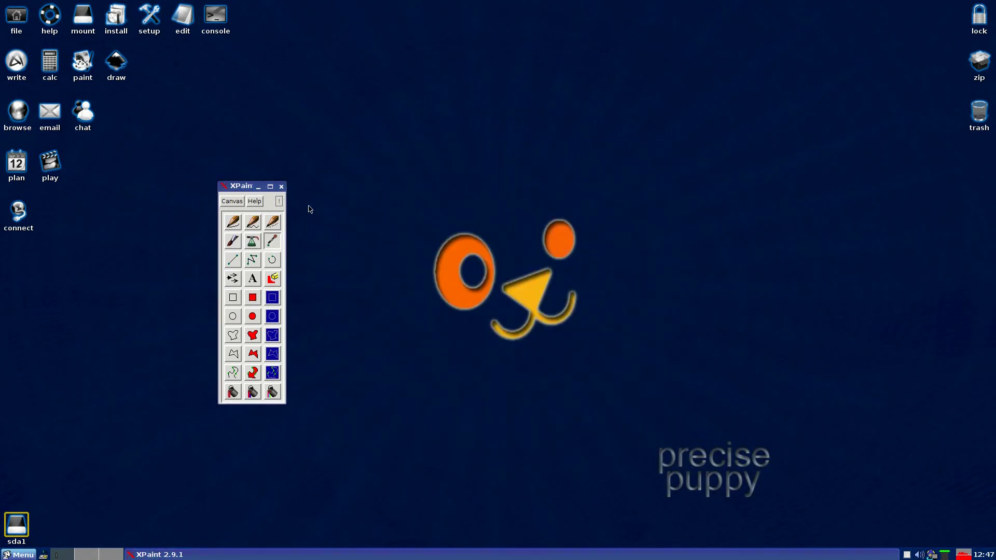
click(281, 187)
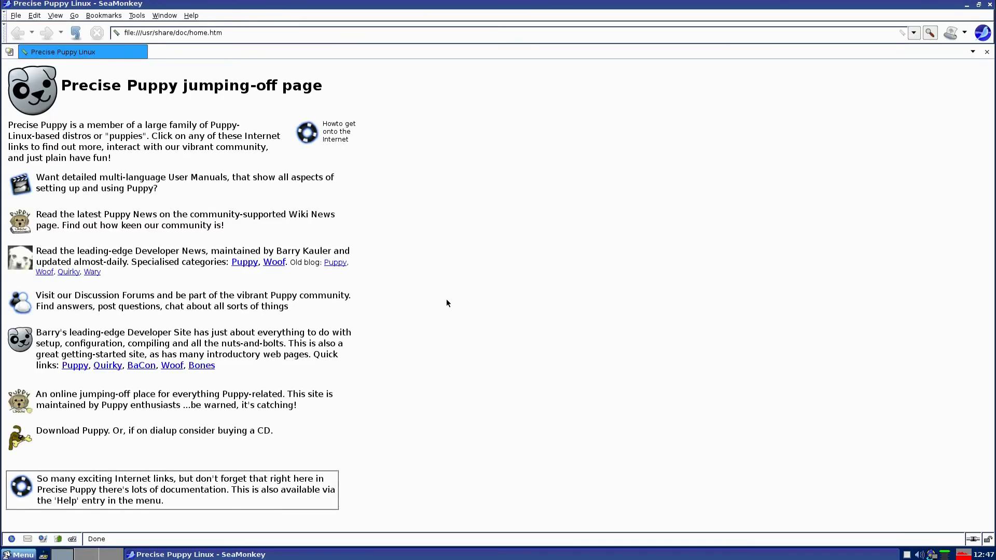
In SeaMonkey, go through Google to YouTube and open the Peppermint OS 4 video from the signed-in account's channel feed
click(930, 32)
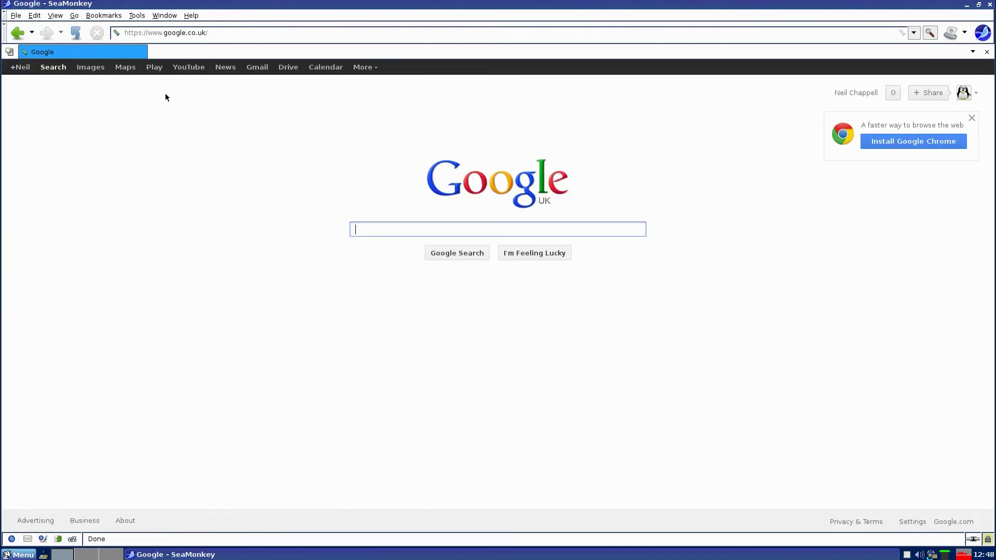
click(190, 70)
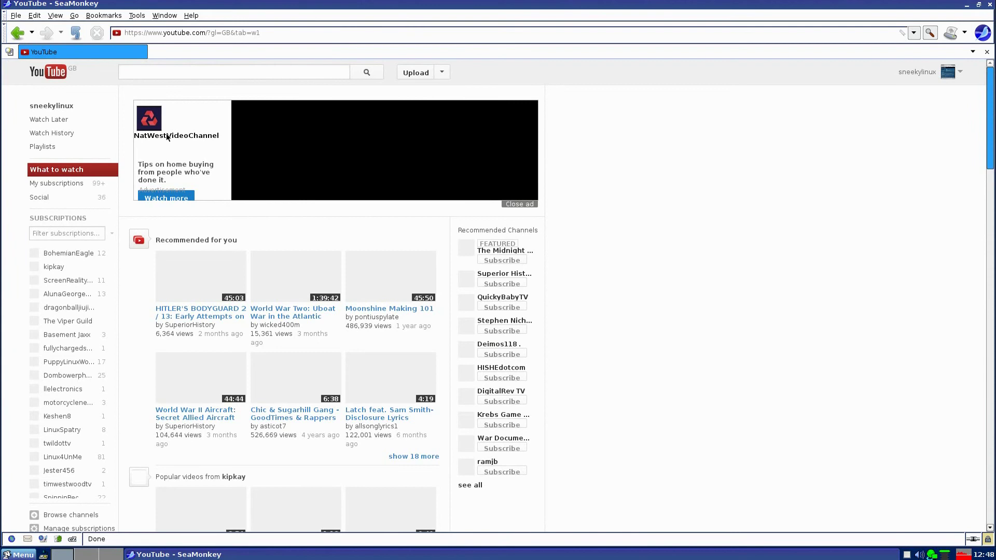
click(58, 107)
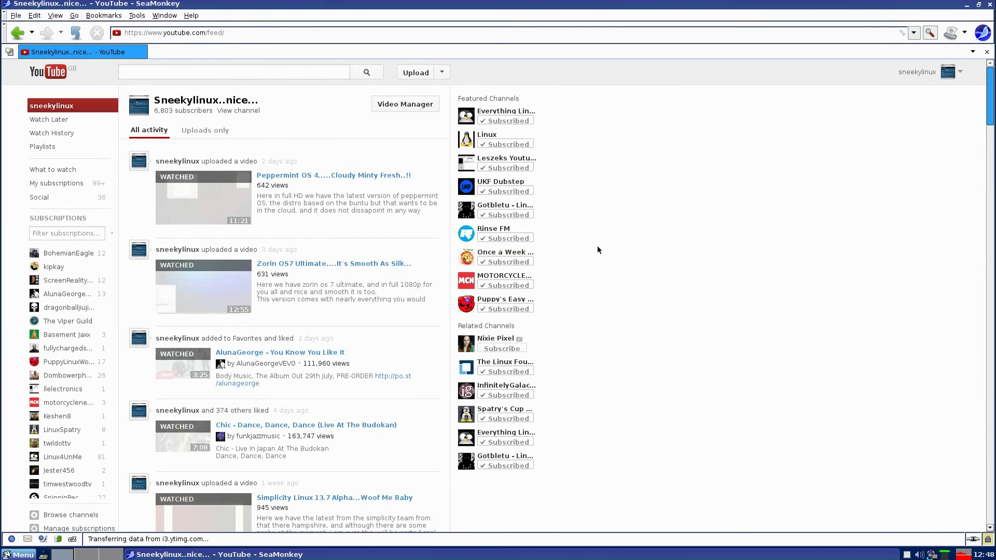
click(212, 202)
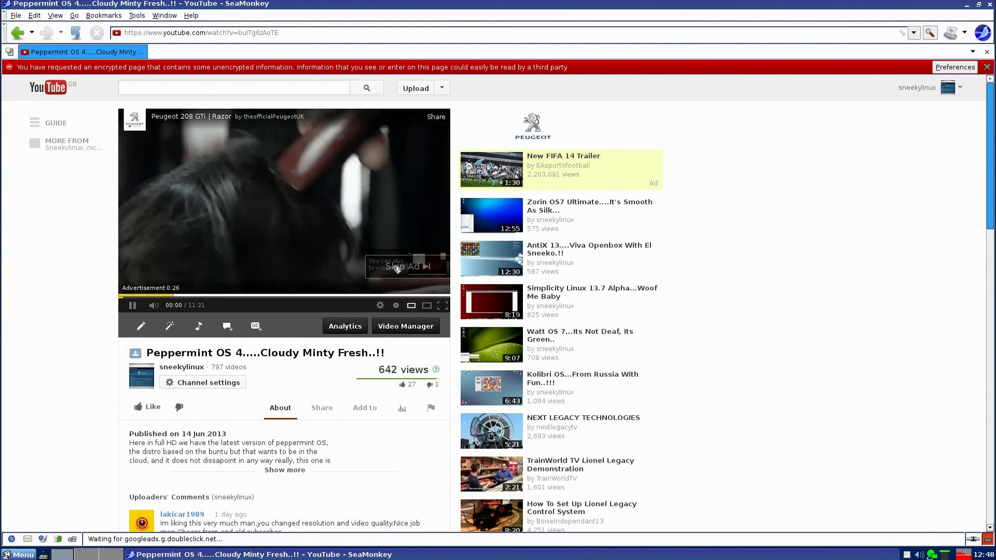
Skip the advertisement and adjust the video's playback settings, including switching to the large player size
click(396, 269)
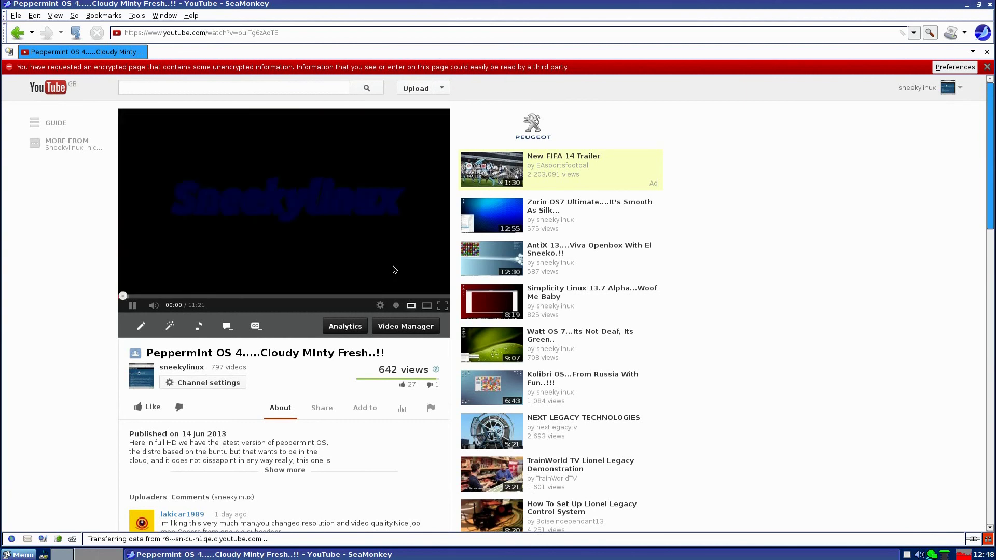
click(382, 305)
click(380, 244)
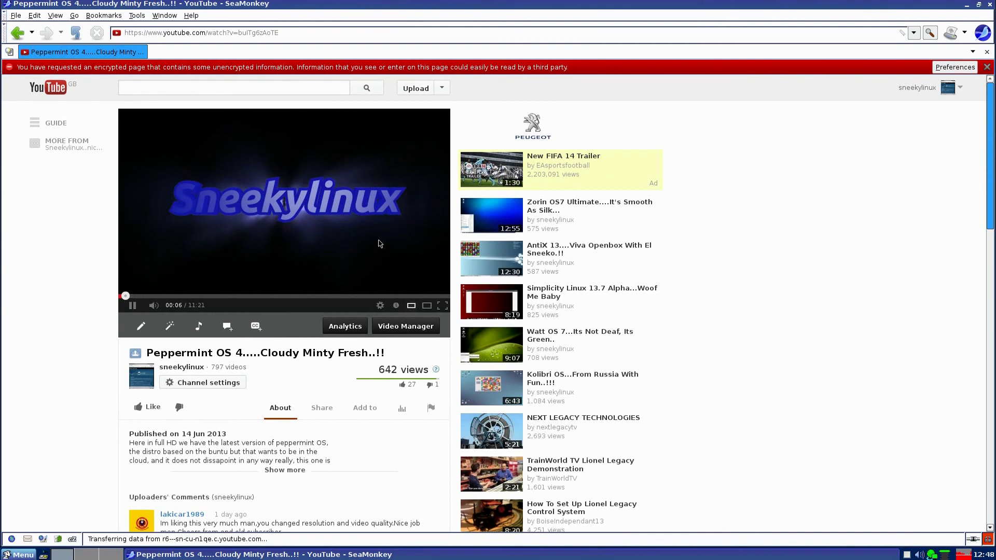
click(427, 306)
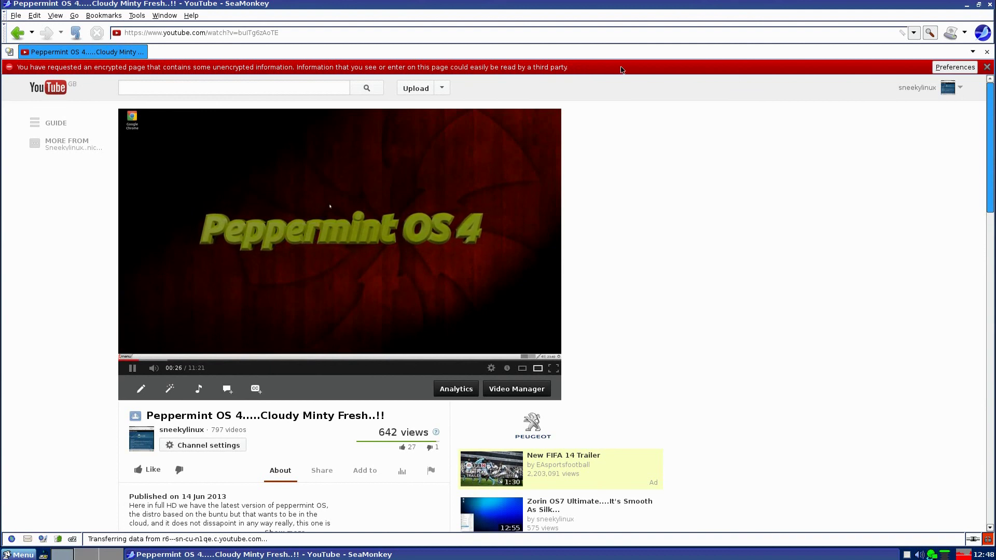
Dismiss the unencrypted content warning above the YouTube page and close the SeaMonkey browser
click(986, 66)
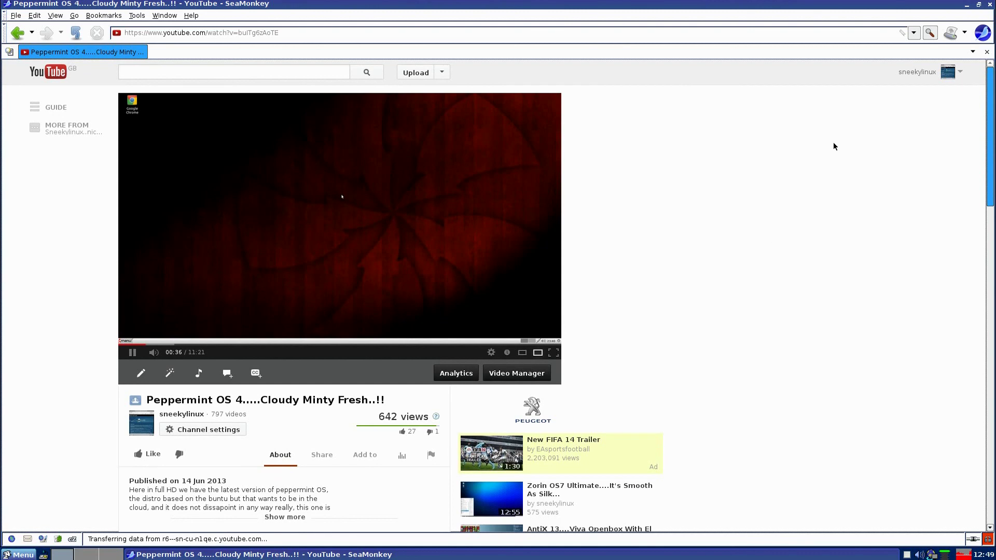
click(990, 5)
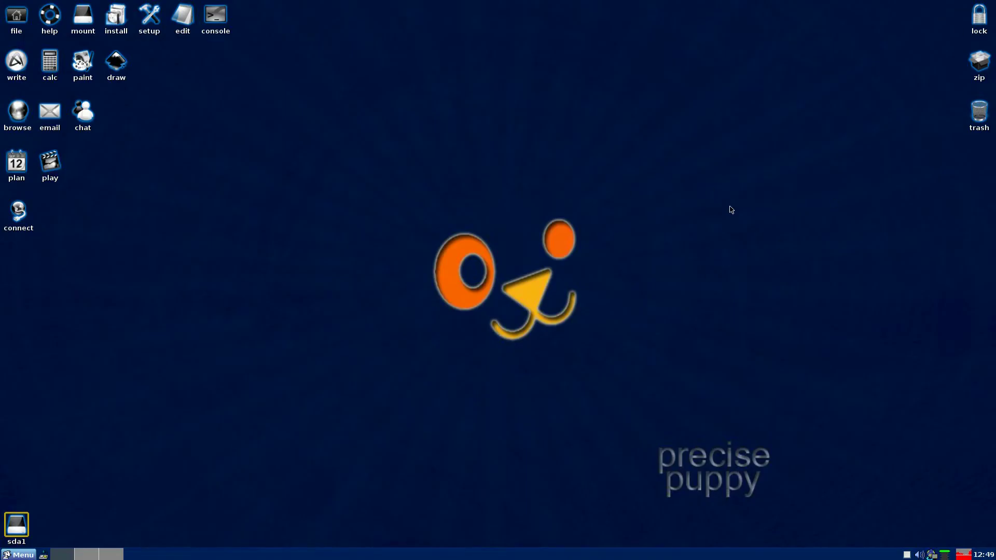